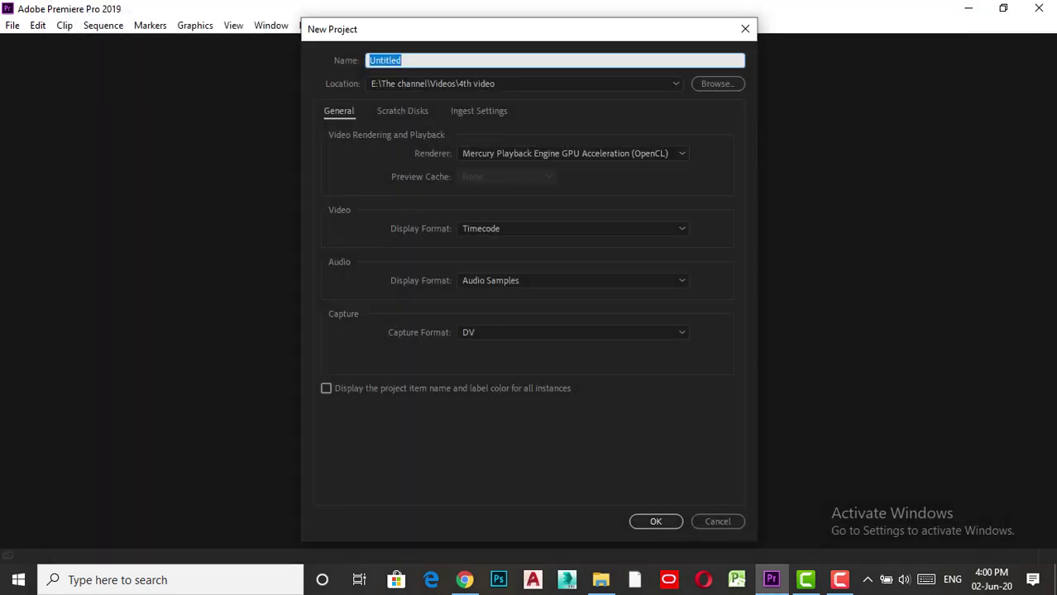
Replace the default project name with the creator's own name and create the project
key(BackSpace)
text(Ahmed Hassan)
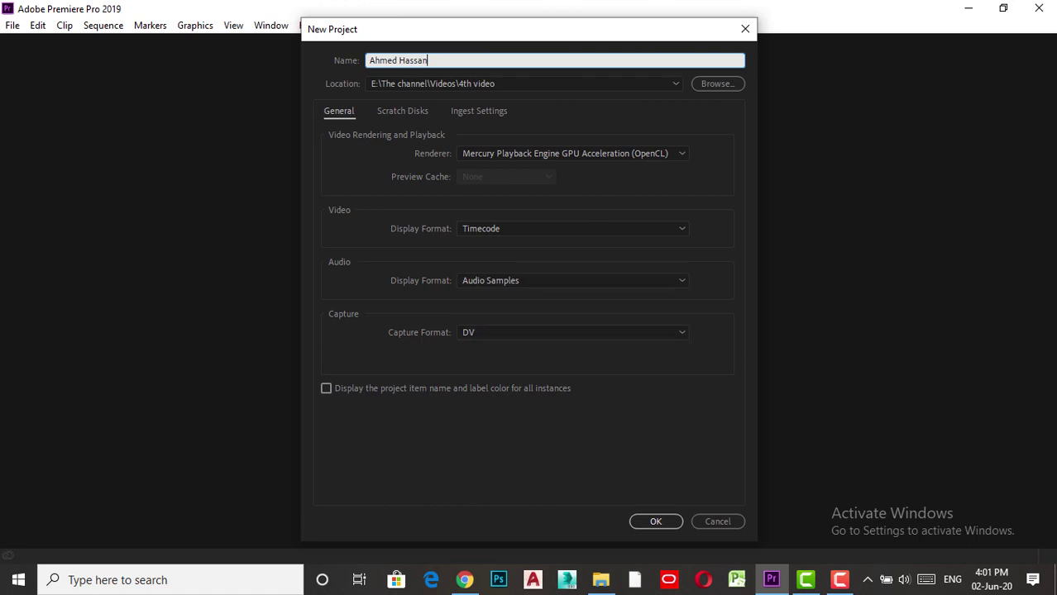
key(Return)
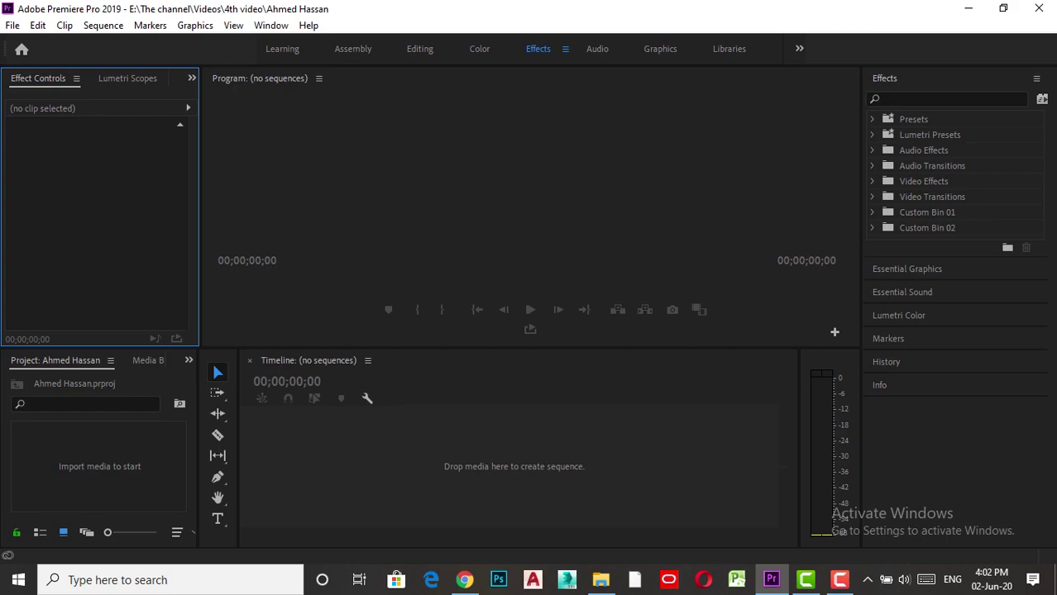
Drag VID-20200520-WA0000.mp4 from the clips folder into the Project panel, then onto the timeline
click(969, 9)
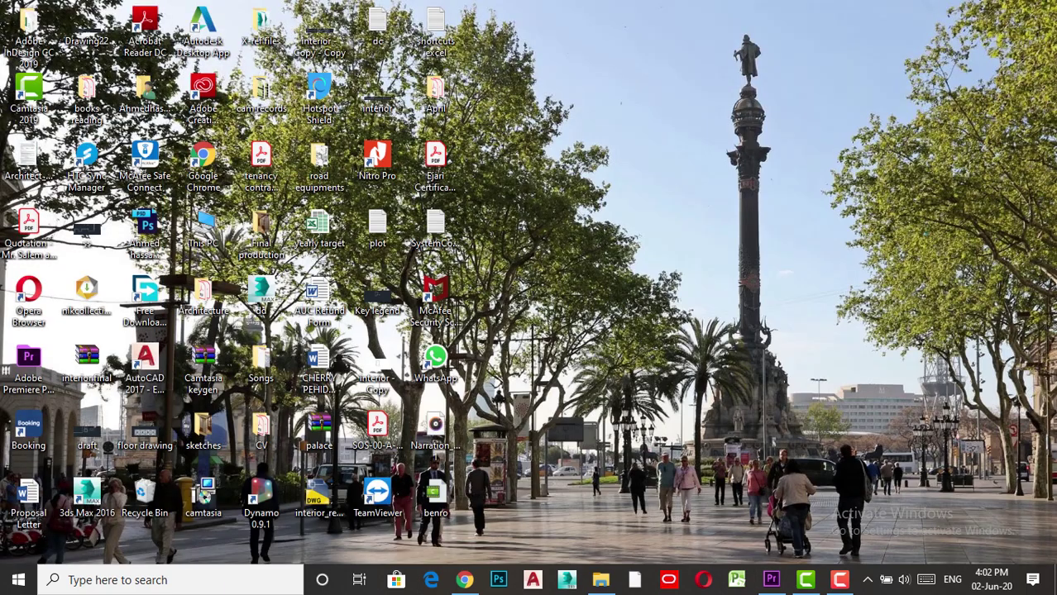
click(601, 580)
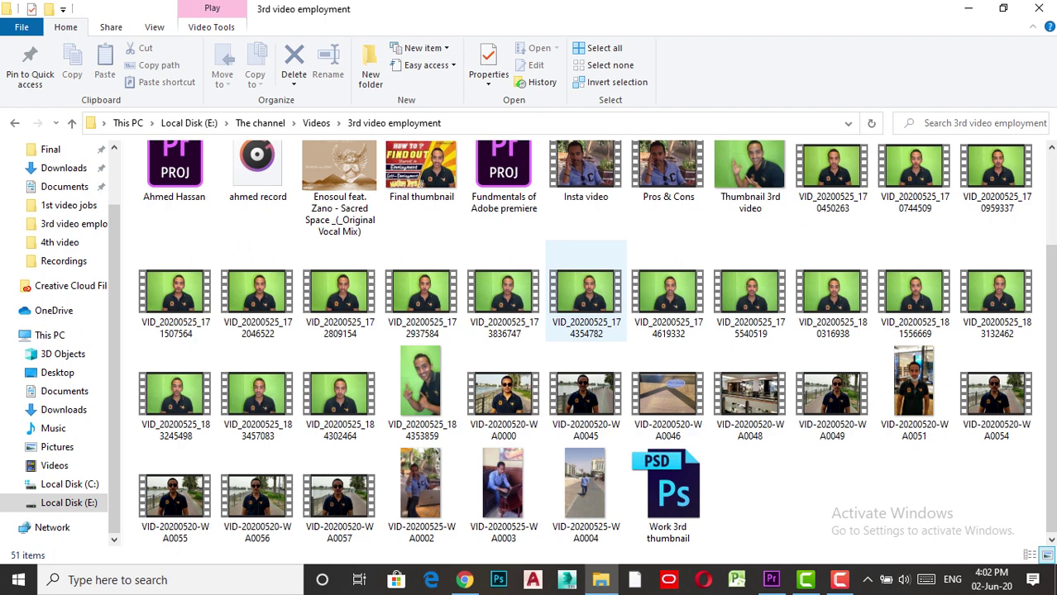
mouse_move(770, 579)
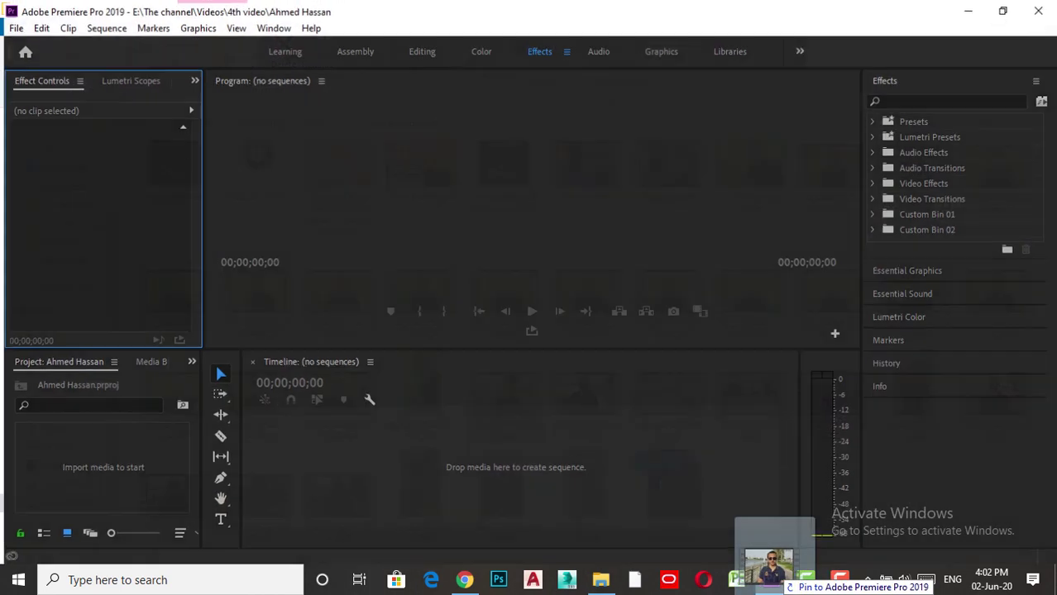
drag(775, 578, 120, 501)
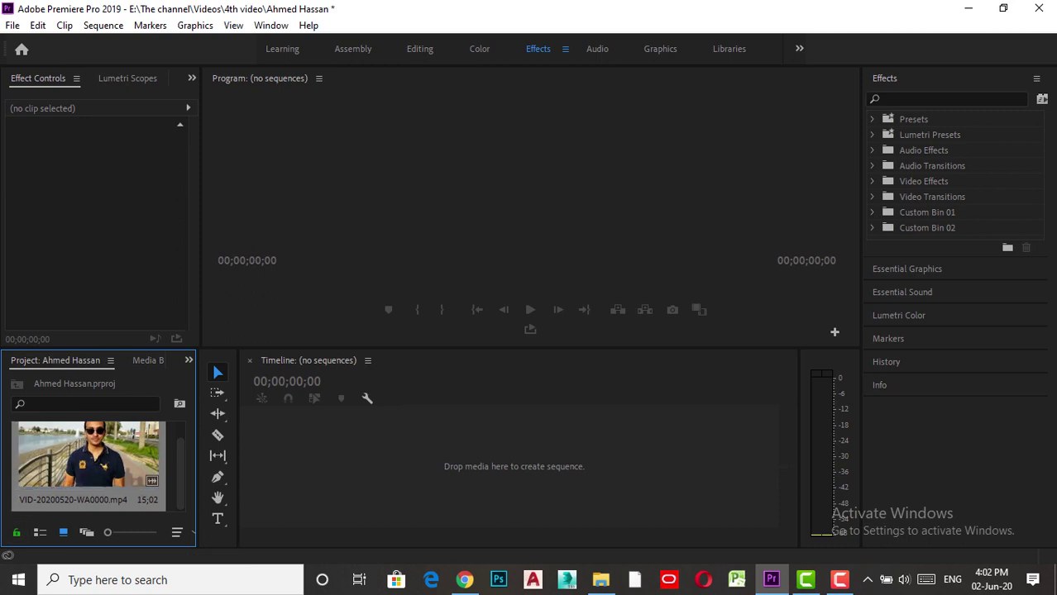
drag(89, 463, 513, 467)
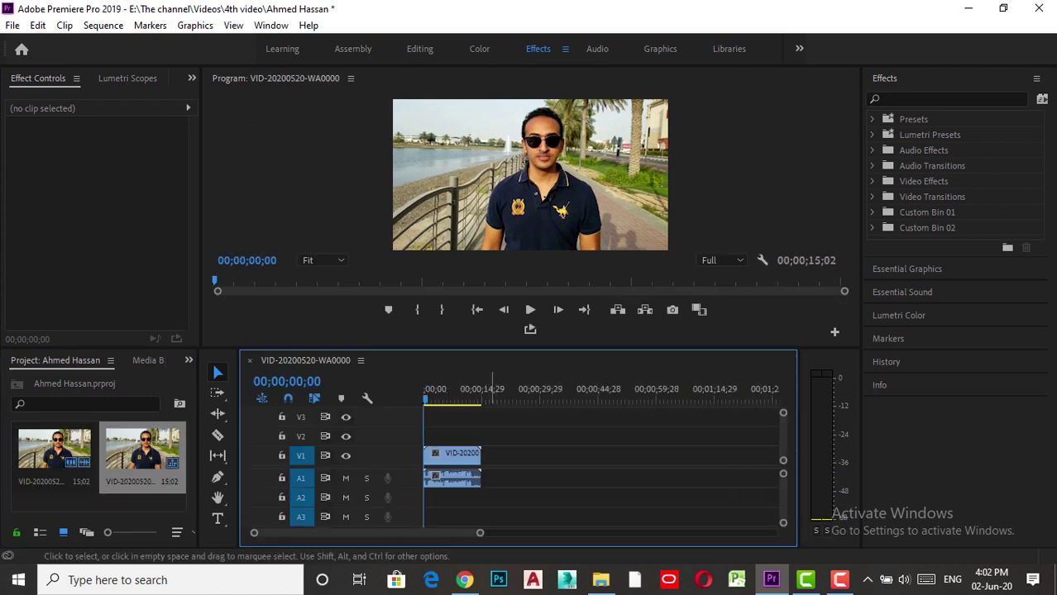
Zoom the timeline in, put the playhead at about 4;17, and select the clip
key(equal)
key(equal)
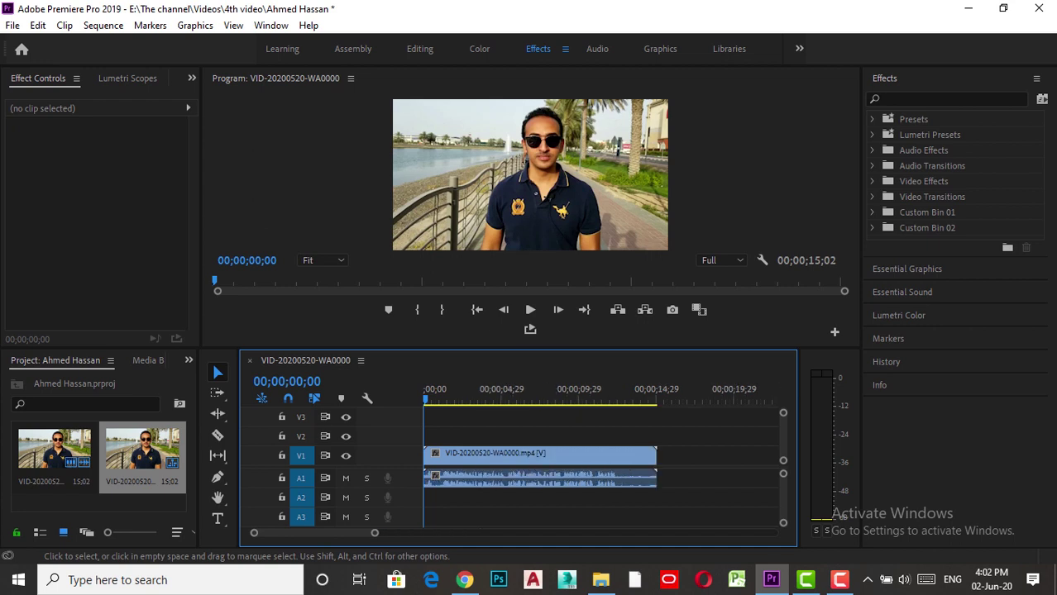
key(minus)
key(minus)
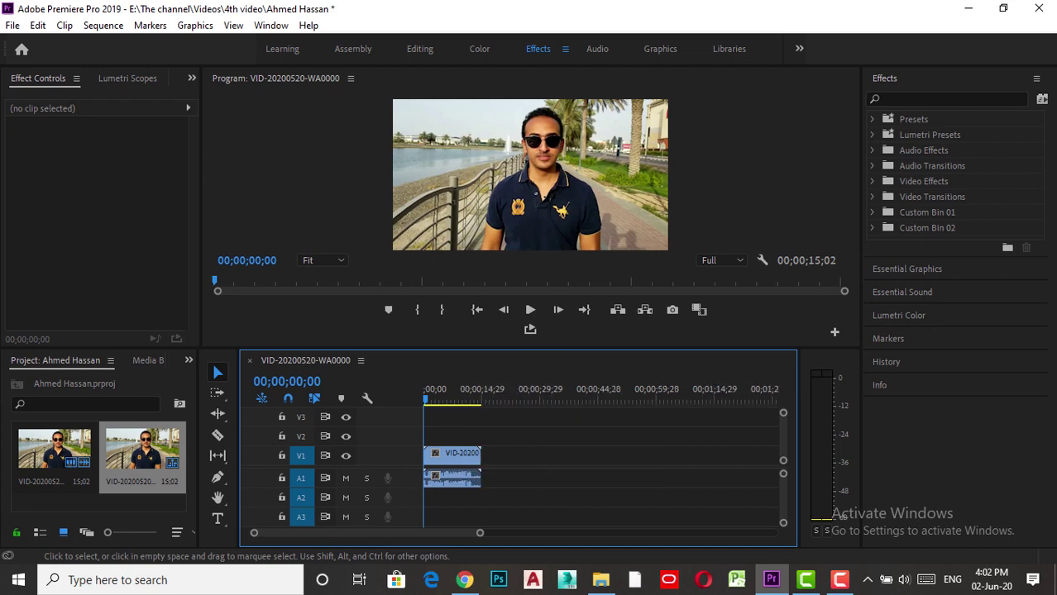
key(equal)
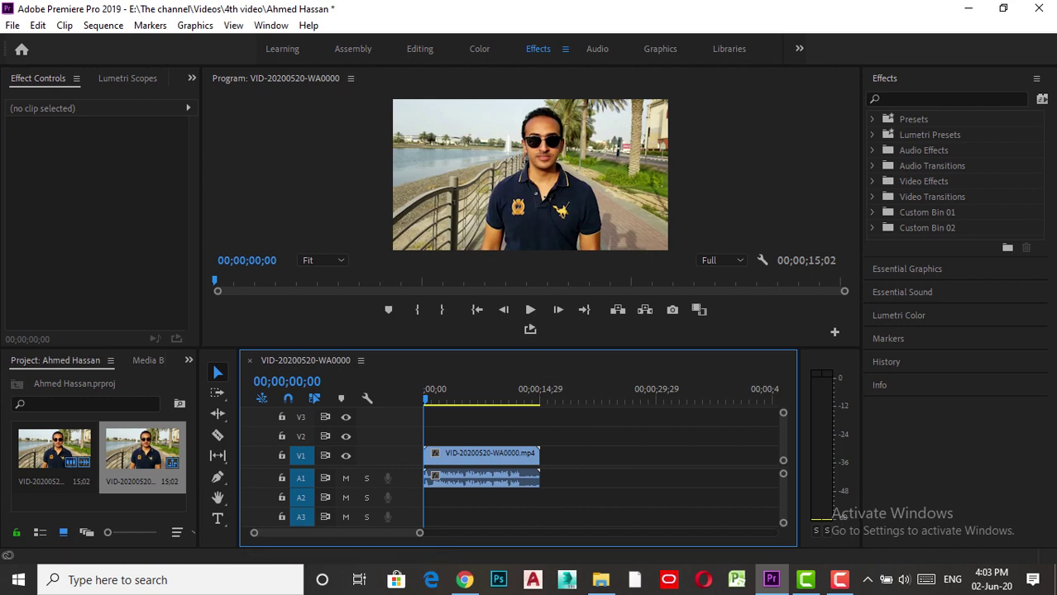
click(459, 394)
click(495, 453)
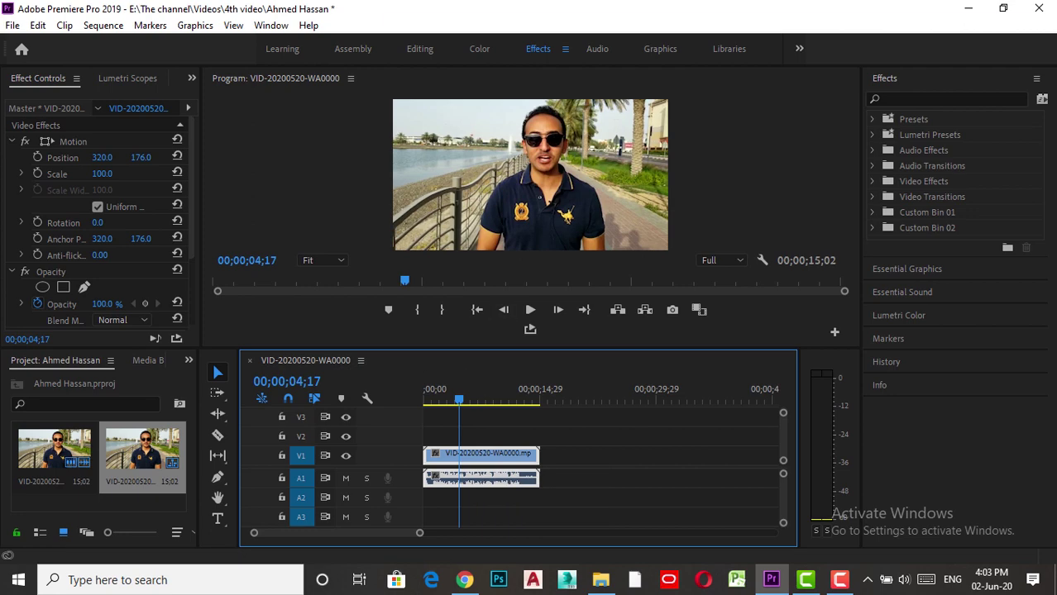
Try the clip at Scale 200 and 50, then restore it to 100
click(102, 173)
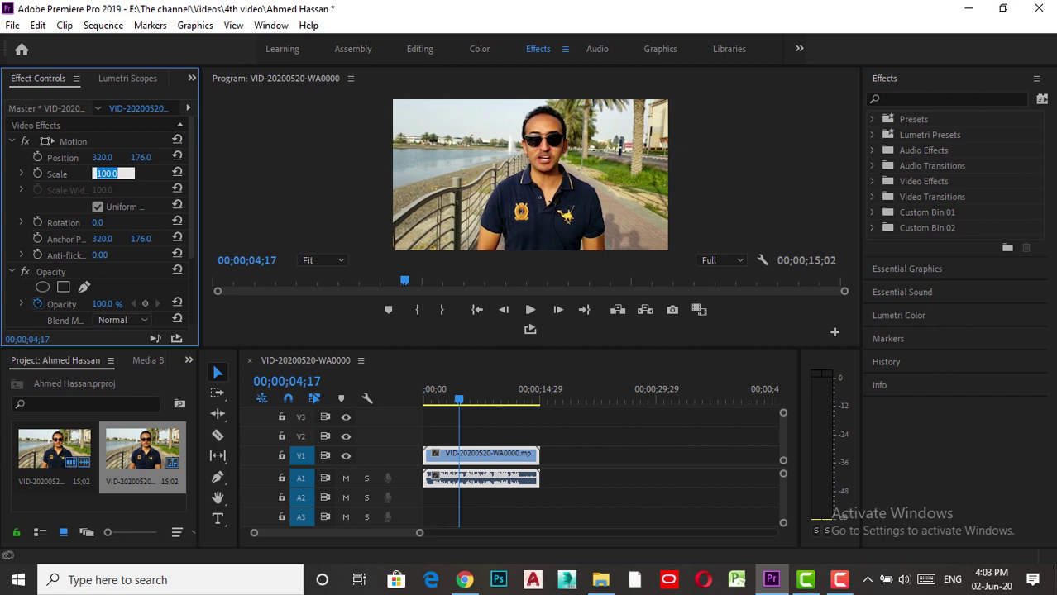
text(200)
key(Return)
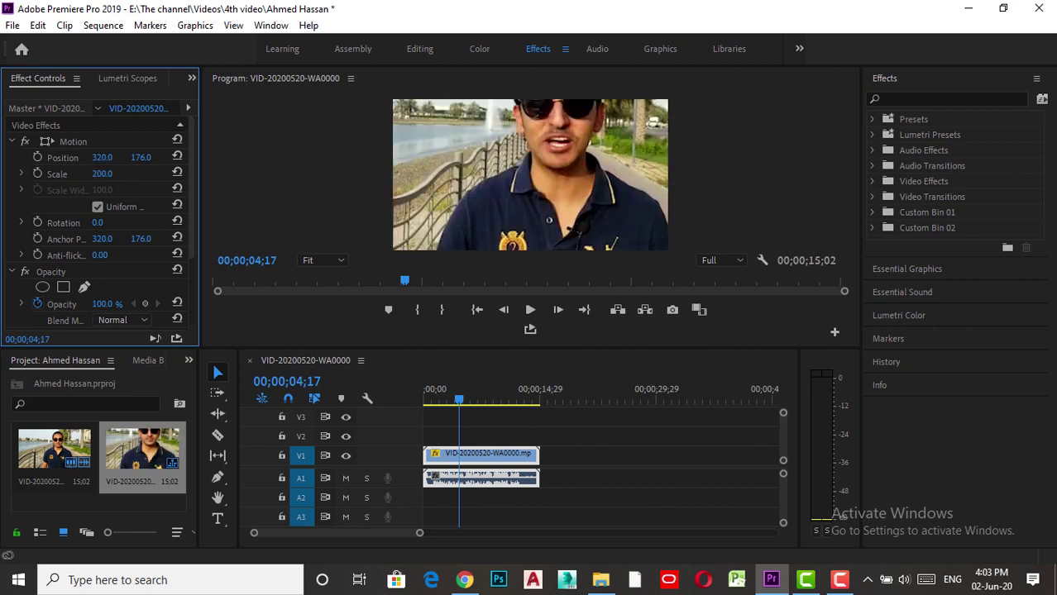
text(50)
key(Return)
click(99, 174)
text(100)
key(Return)
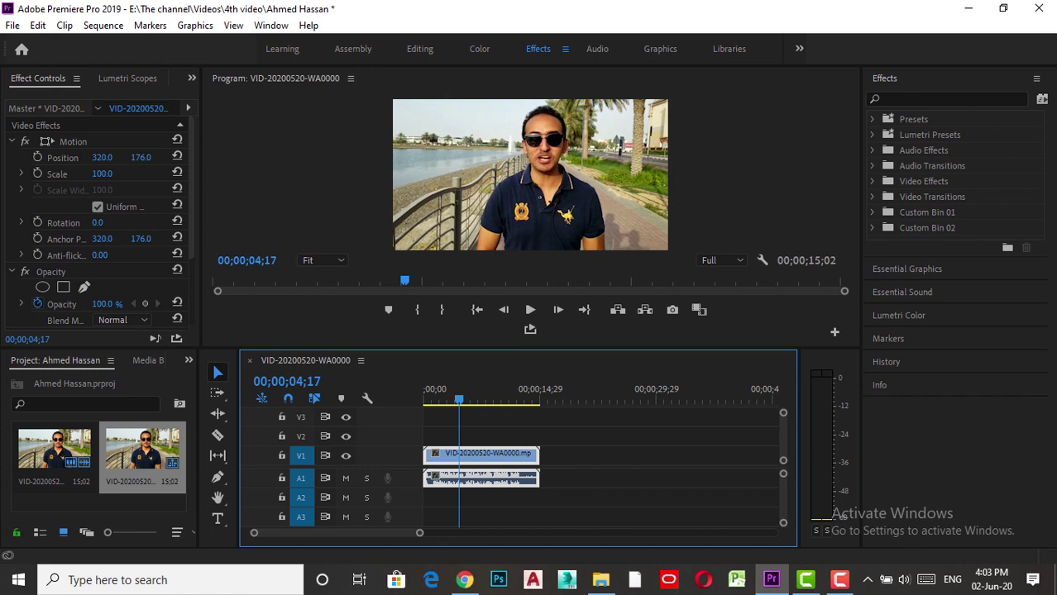
Scrub the clip's Position to 318, 187 and return the playhead to 04;26
click(479, 390)
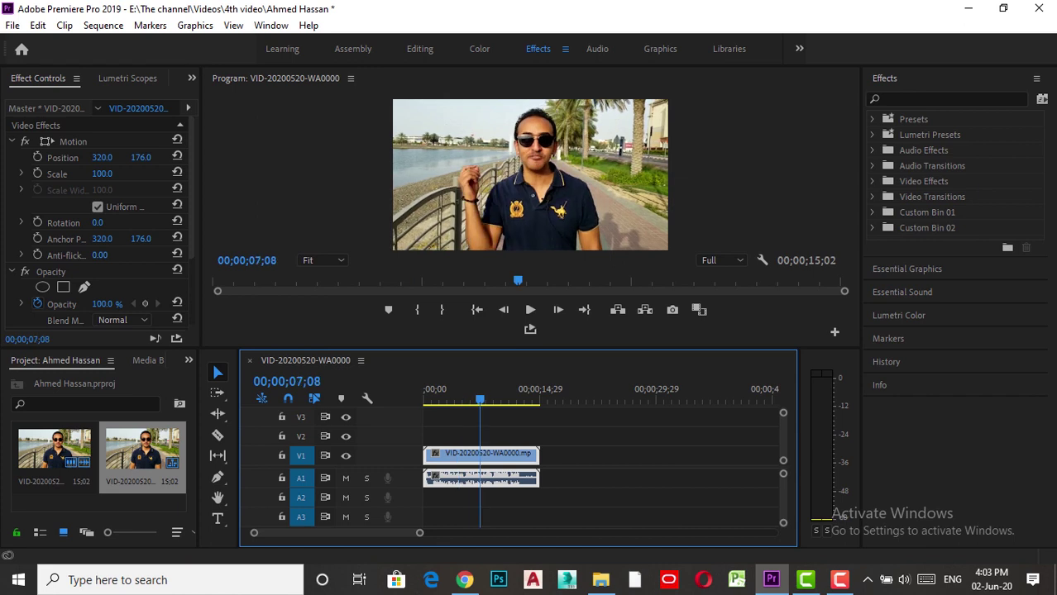
drag(140, 157, 100, 157)
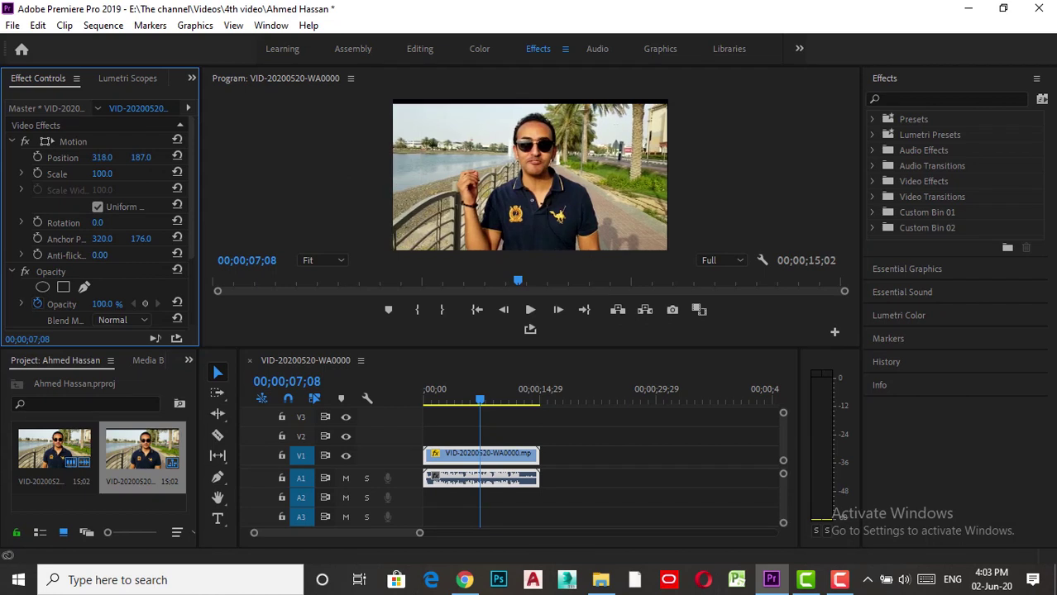
click(485, 400)
drag(485, 400, 462, 399)
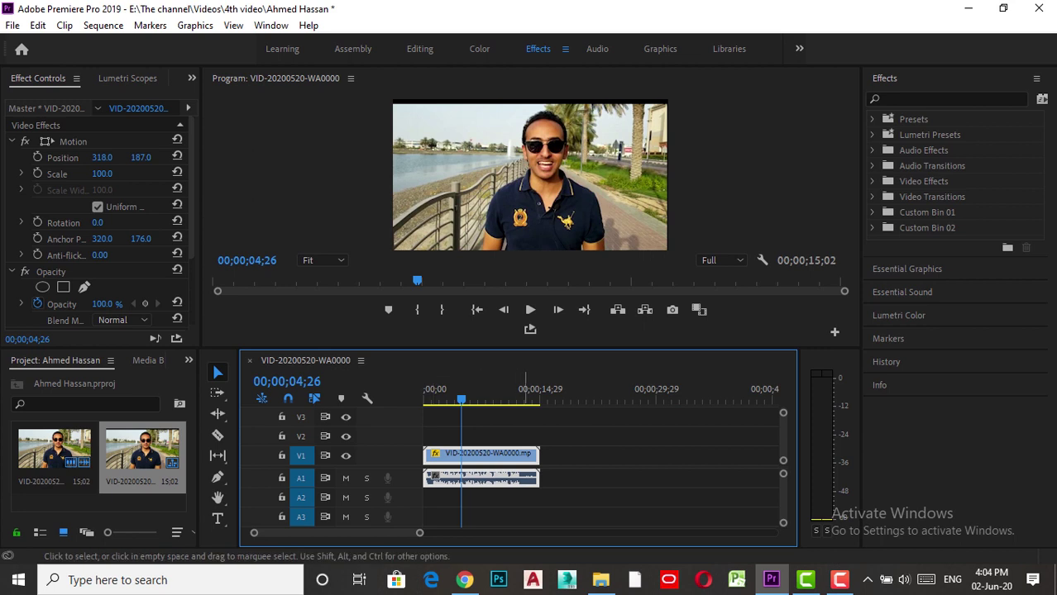
Cut the clip at 00;00;06;02 and again at 00;00;09;05
key(space)
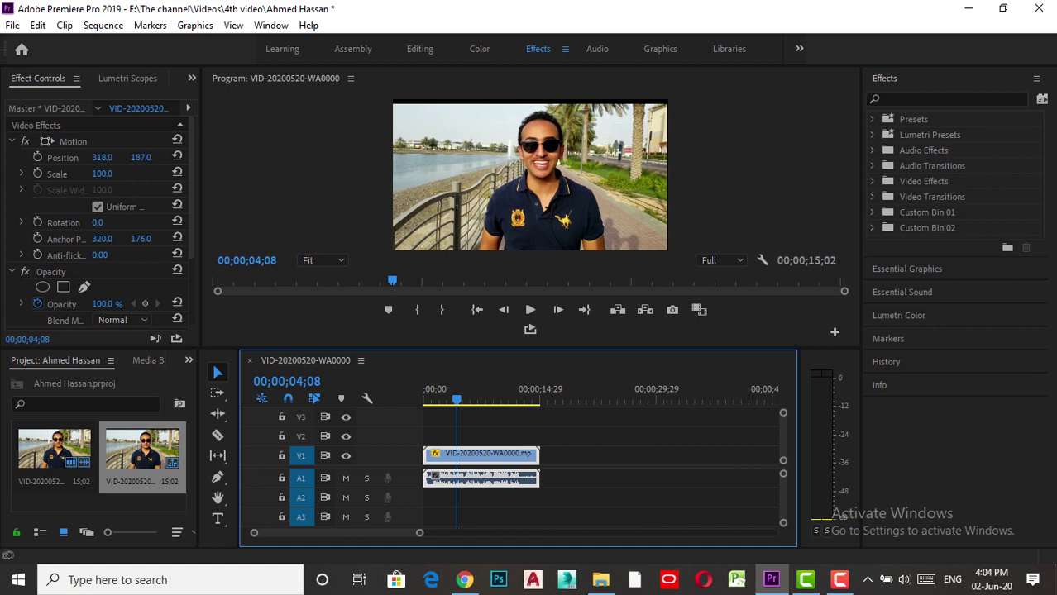
key(space)
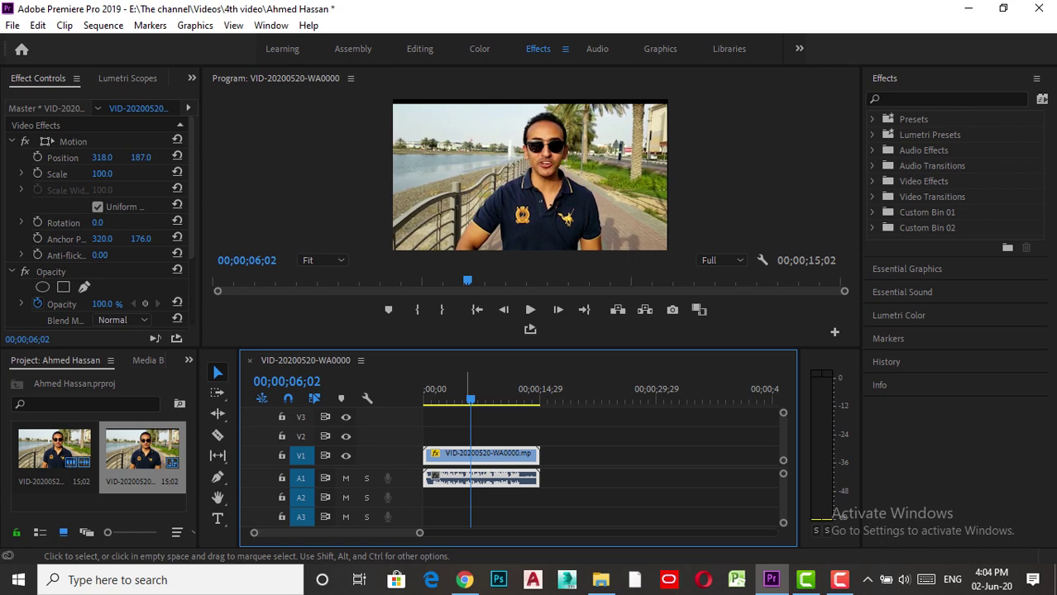
key(ctrl+k)
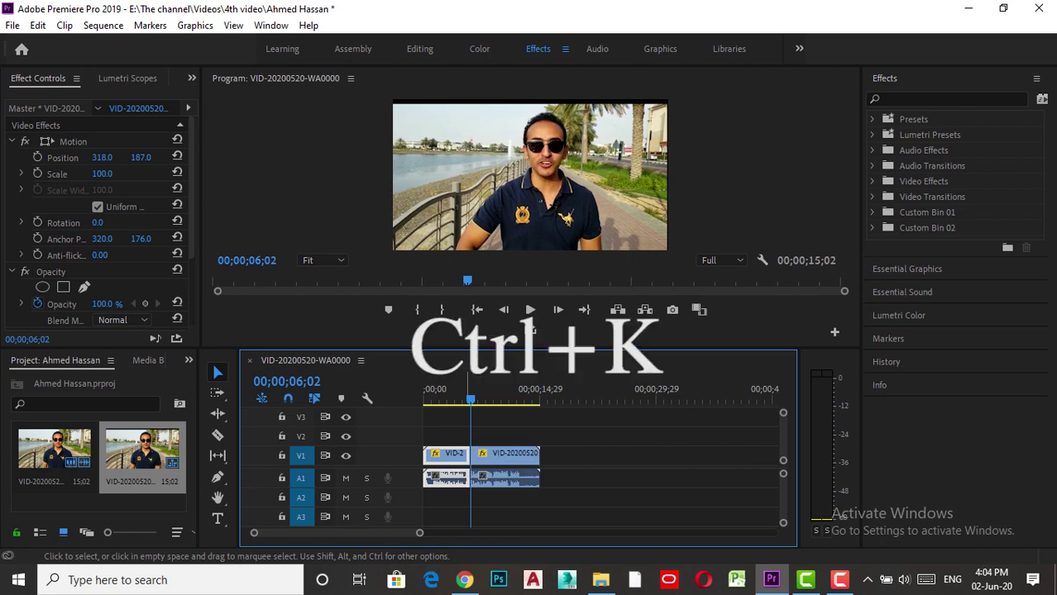
key(space)
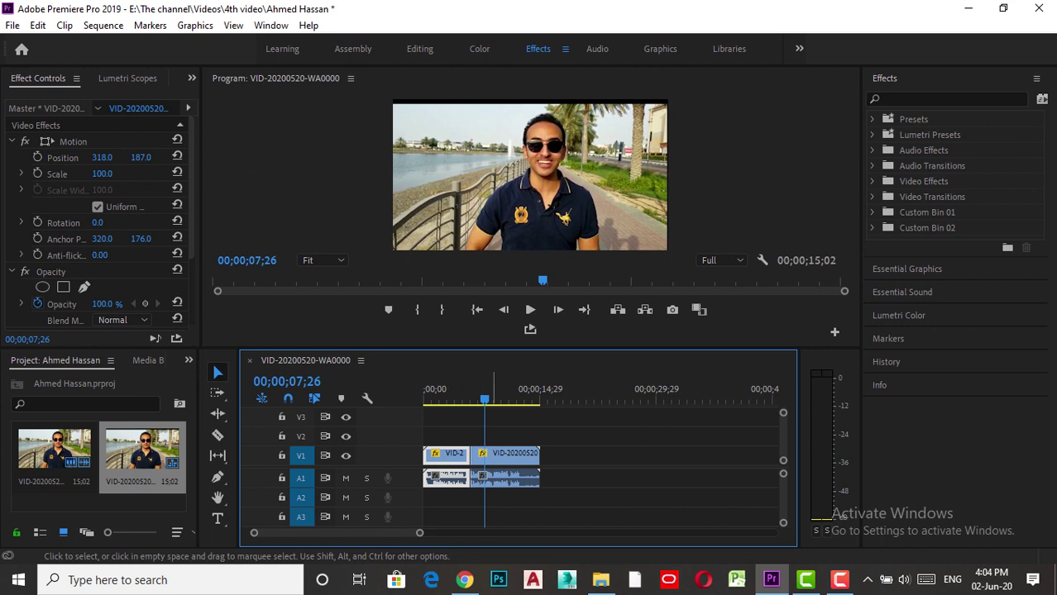
key(space)
key(space)
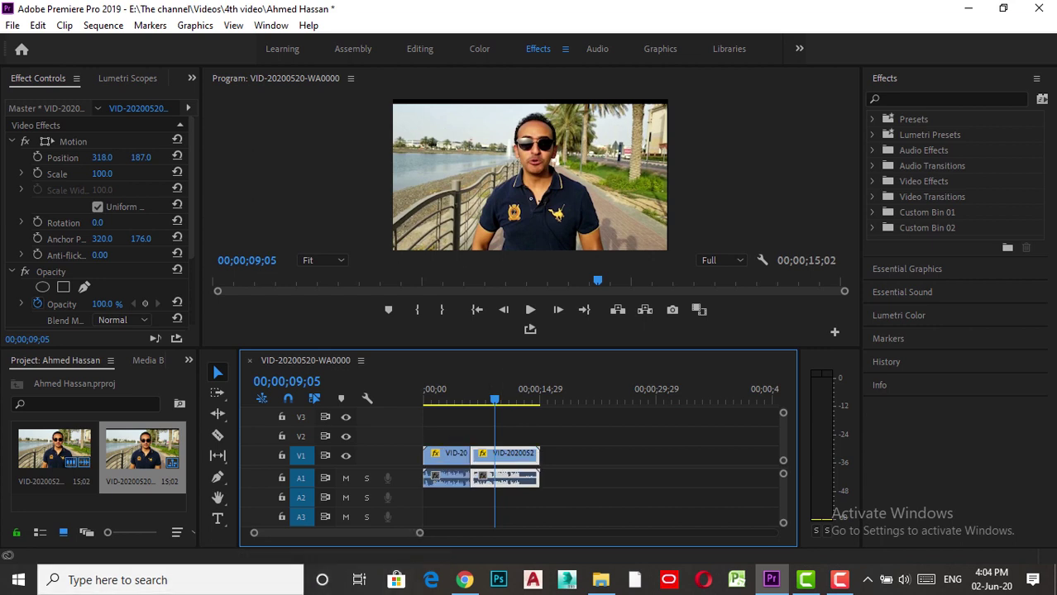
key(ctrl+k)
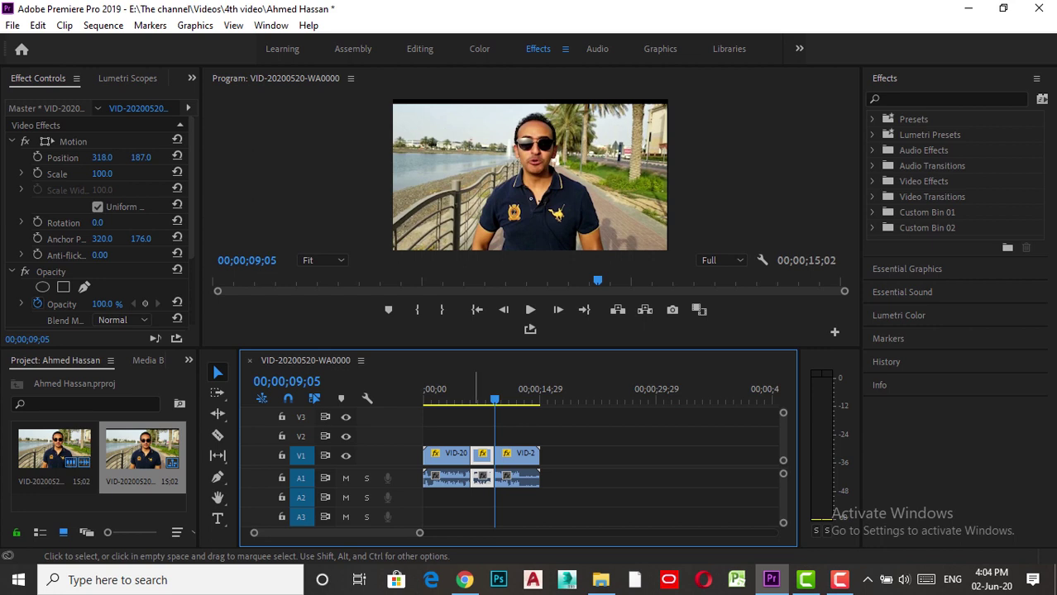
Delete the middle section, slide the last clip left to close the gap, and select both clips
key(Delete)
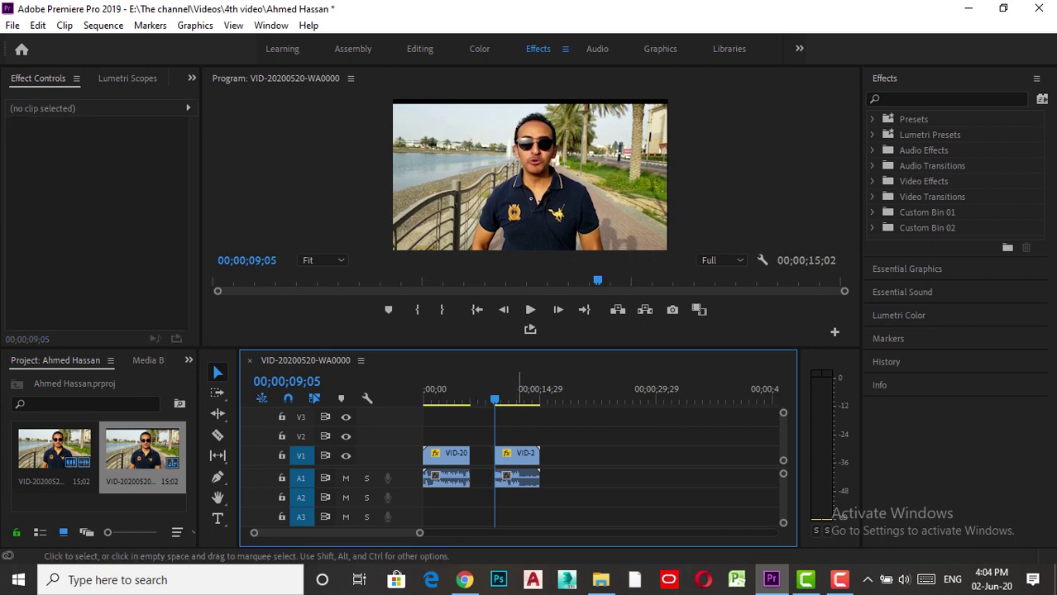
drag(516, 478, 492, 478)
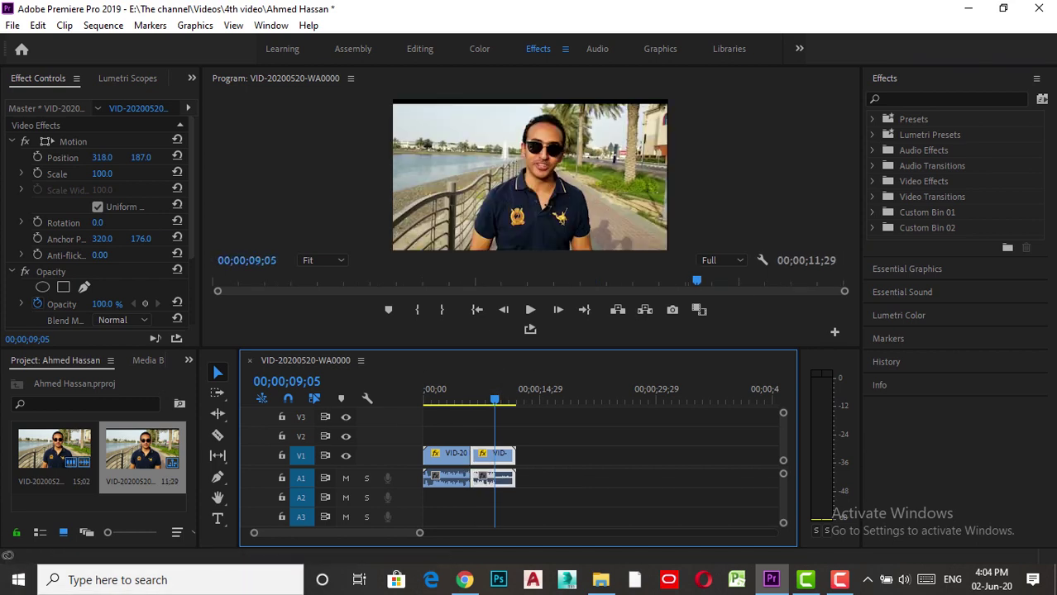
click(481, 389)
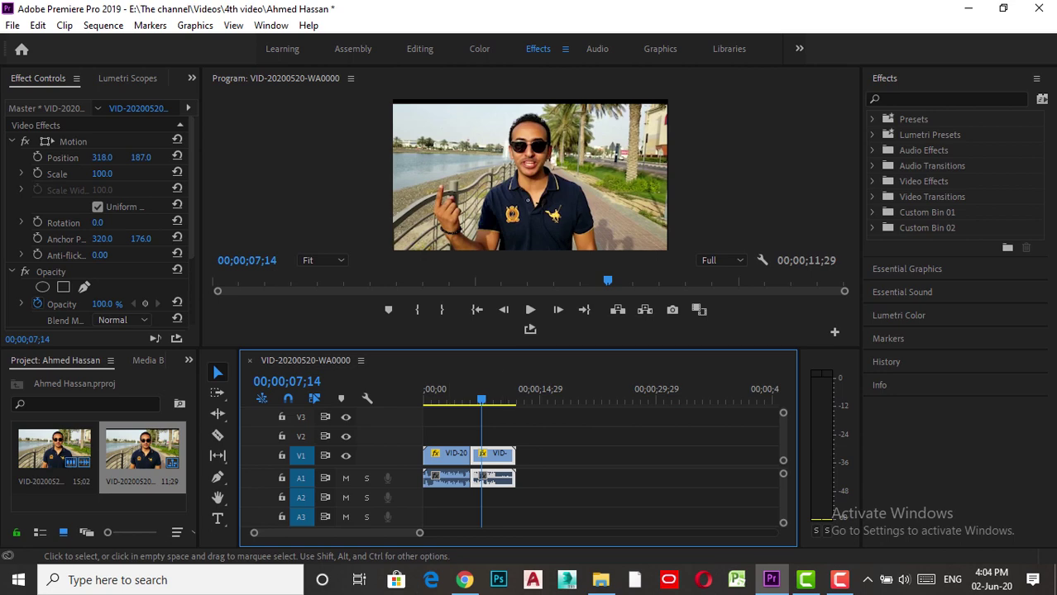
drag(579, 501, 442, 426)
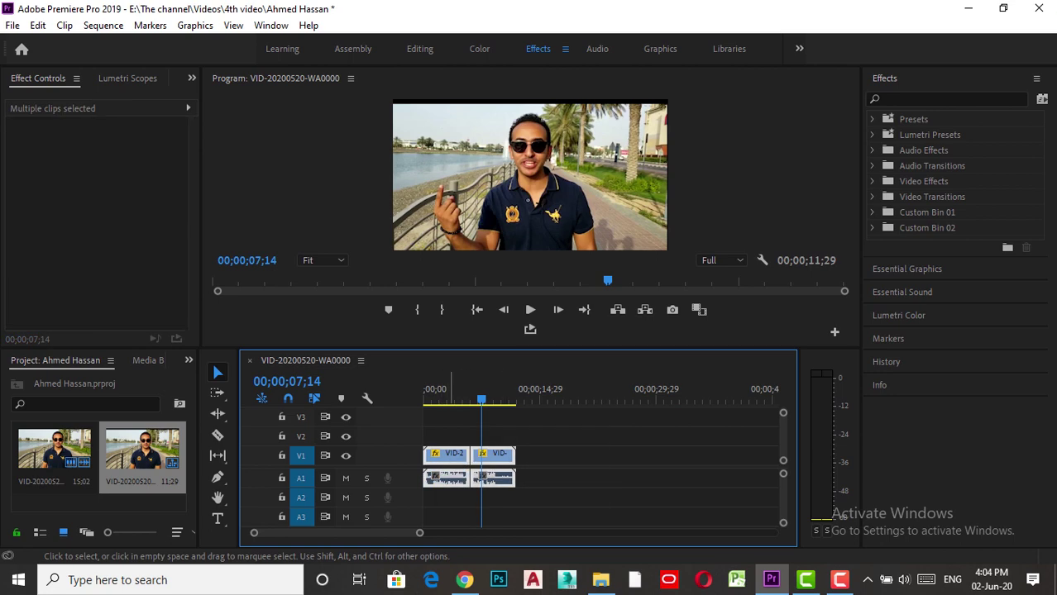
Nest the two selected clips as 'Nested Sequence 01' and scrub back through it
right_click(449, 456)
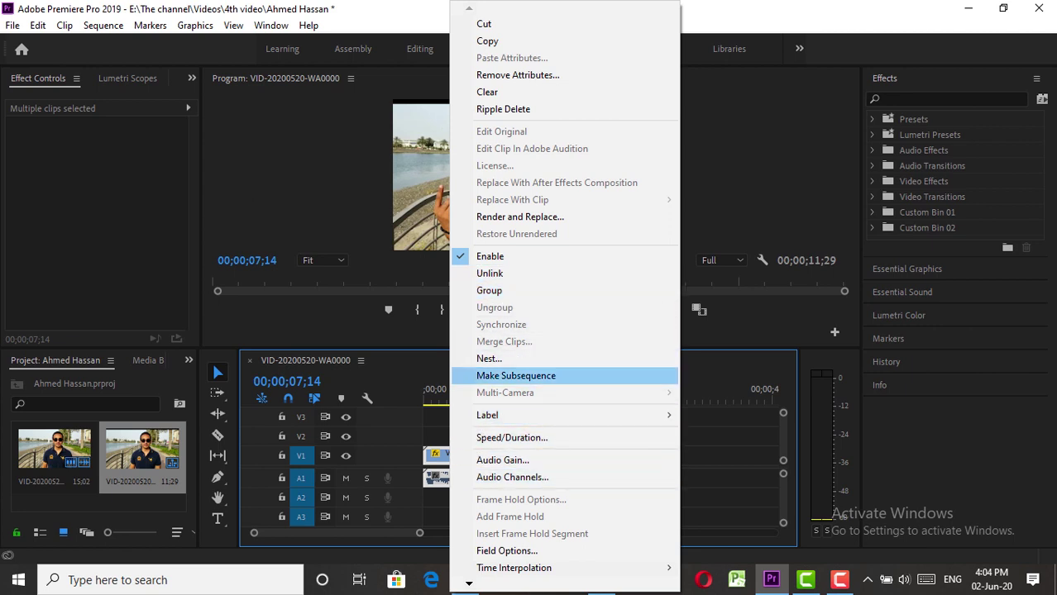
click(489, 358)
key(Return)
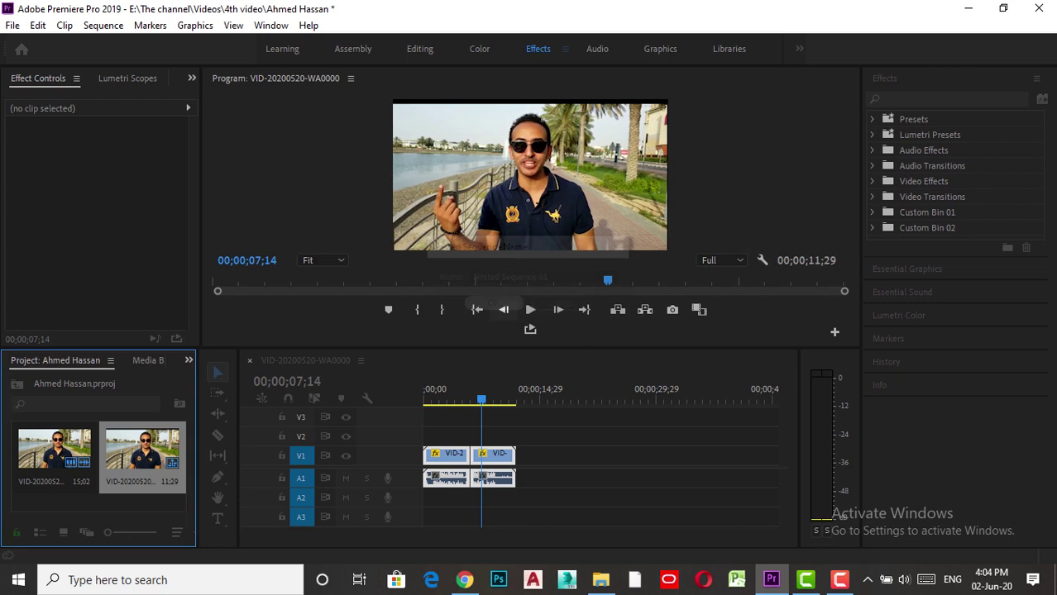
mouse_move(480, 389)
mouse_down()
mouse_move(448, 389)
mouse_move(466, 389)
mouse_up()
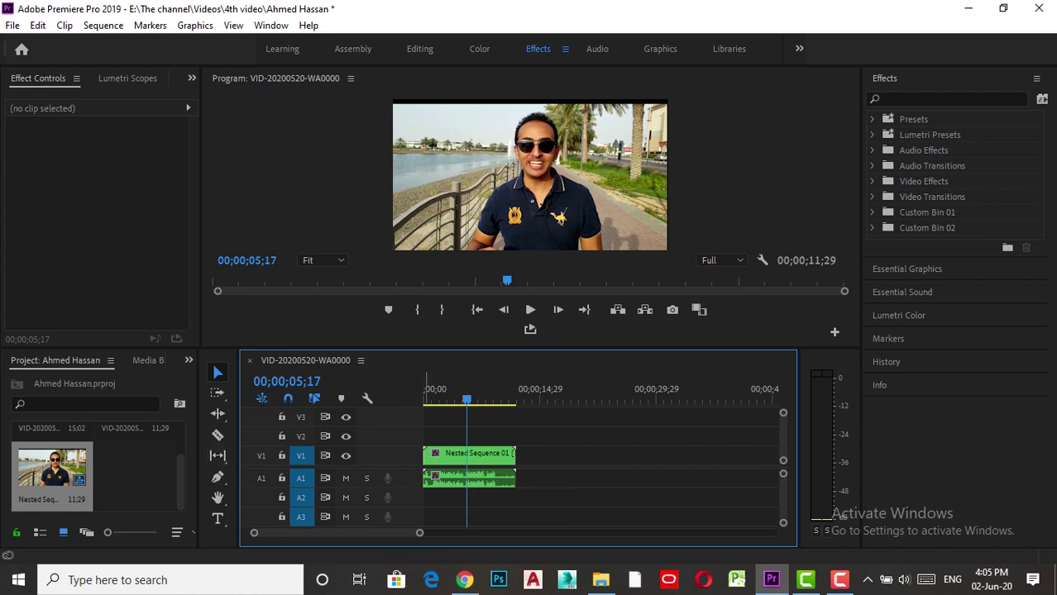
Razor the nested clip at about 10 and 6 seconds, then trim the last piece's end
click(456, 390)
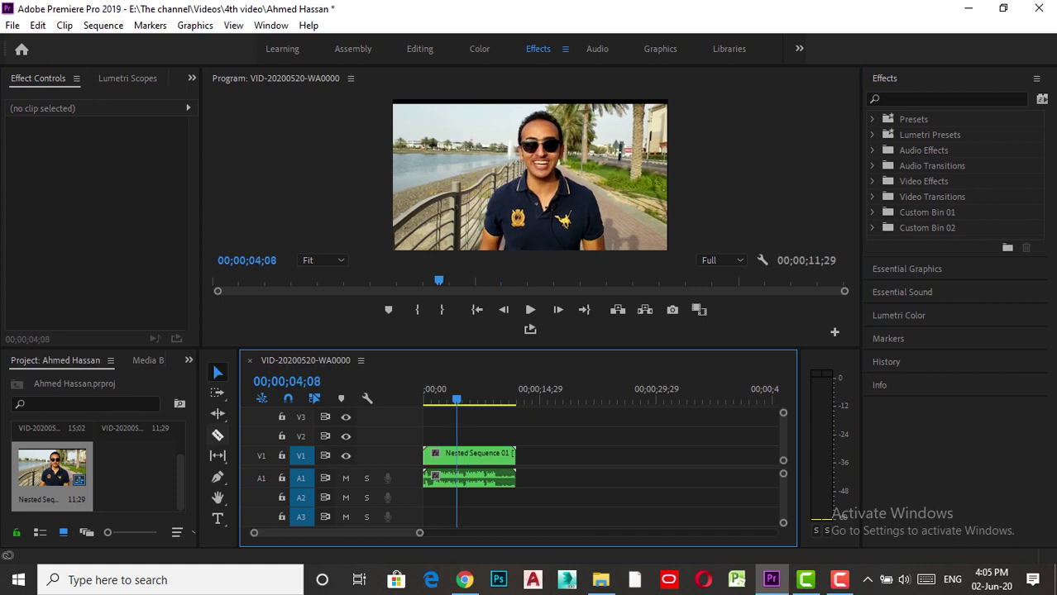
click(217, 436)
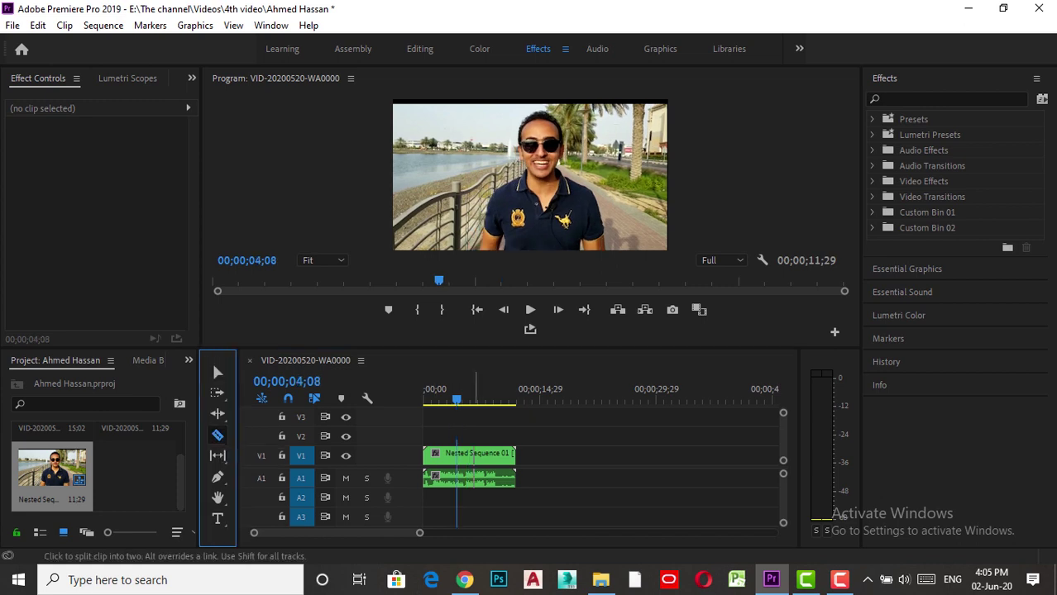
click(486, 456)
click(465, 455)
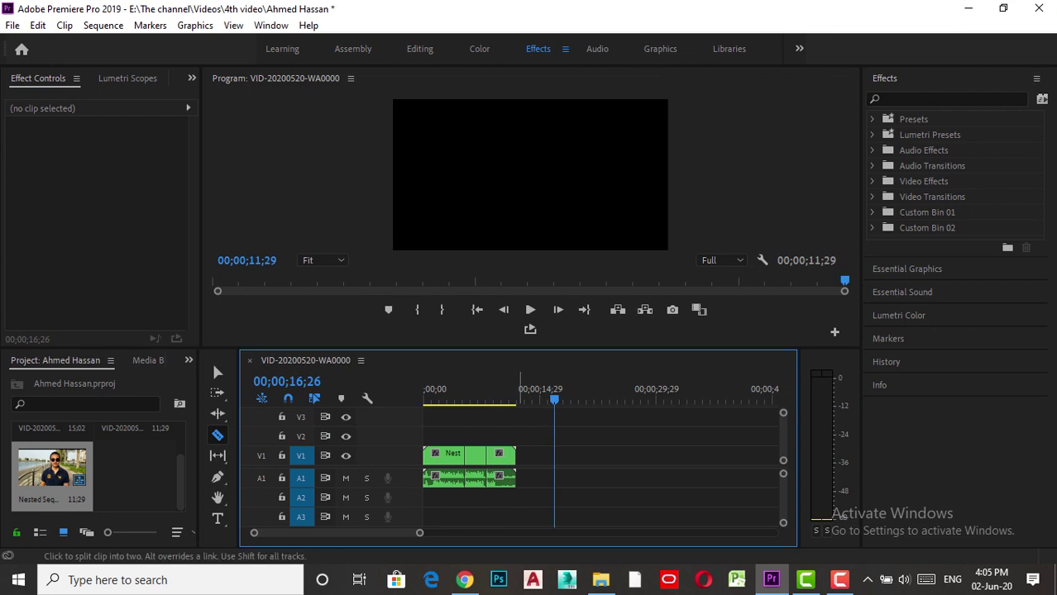
click(216, 372)
drag(518, 476, 500, 463)
click(492, 399)
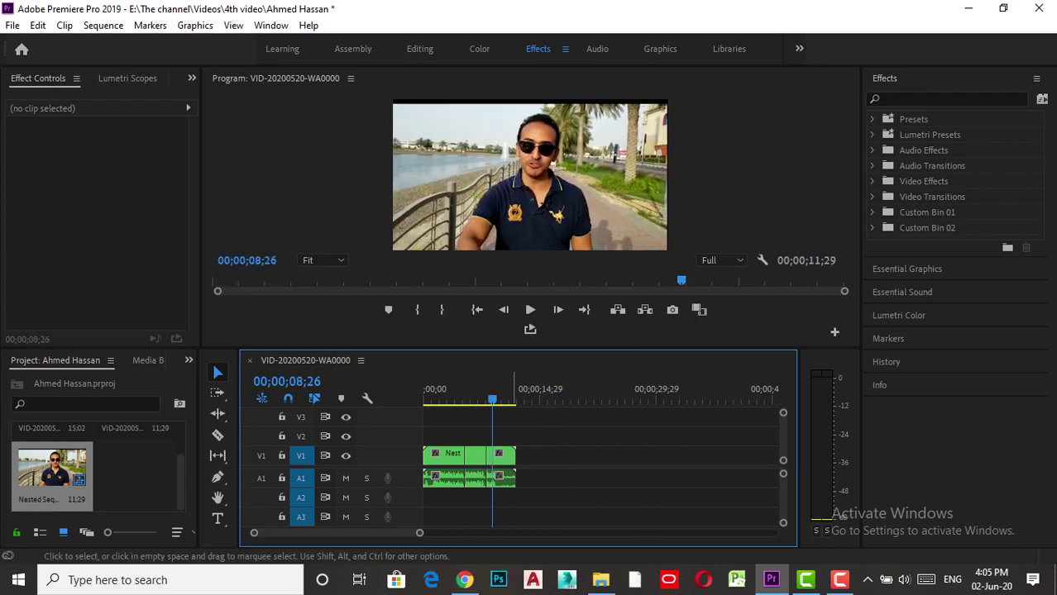
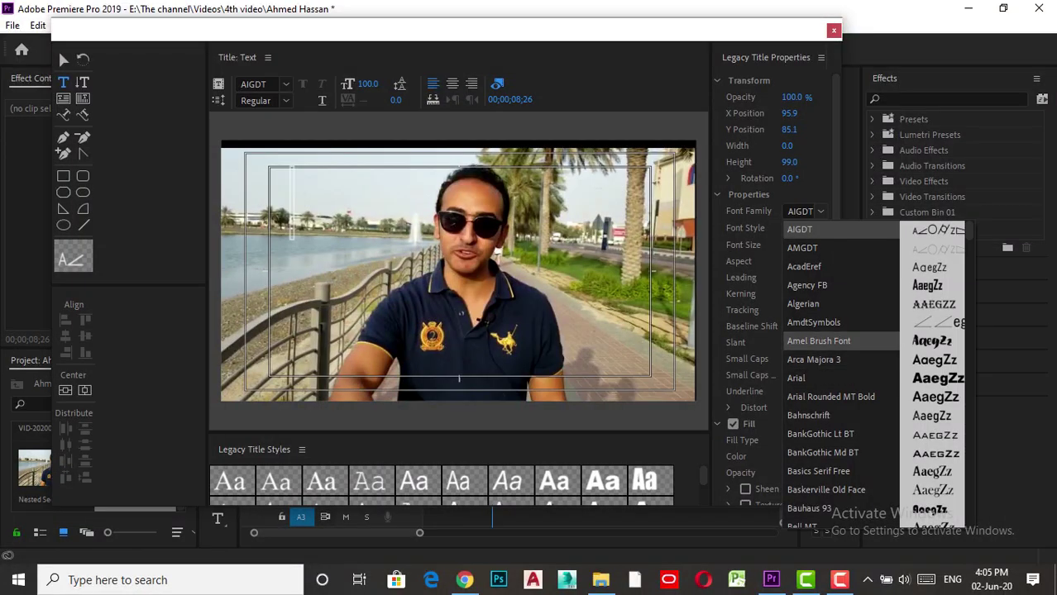
Type 'Ahmed' in the Arial font and give it a red (B81616) fill
key(Return)
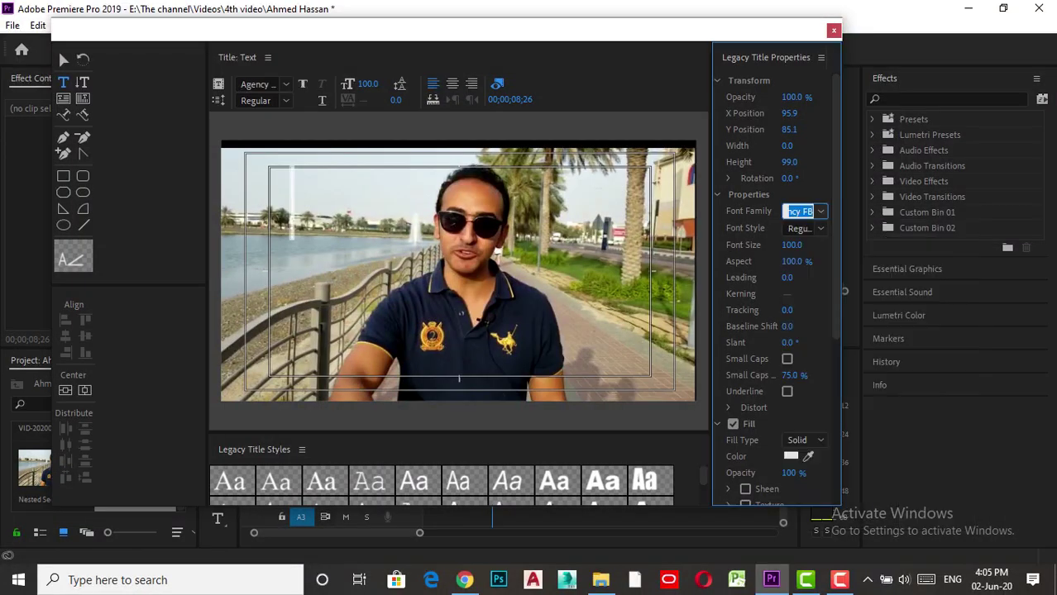
text(A)
text(rial)
key(Return)
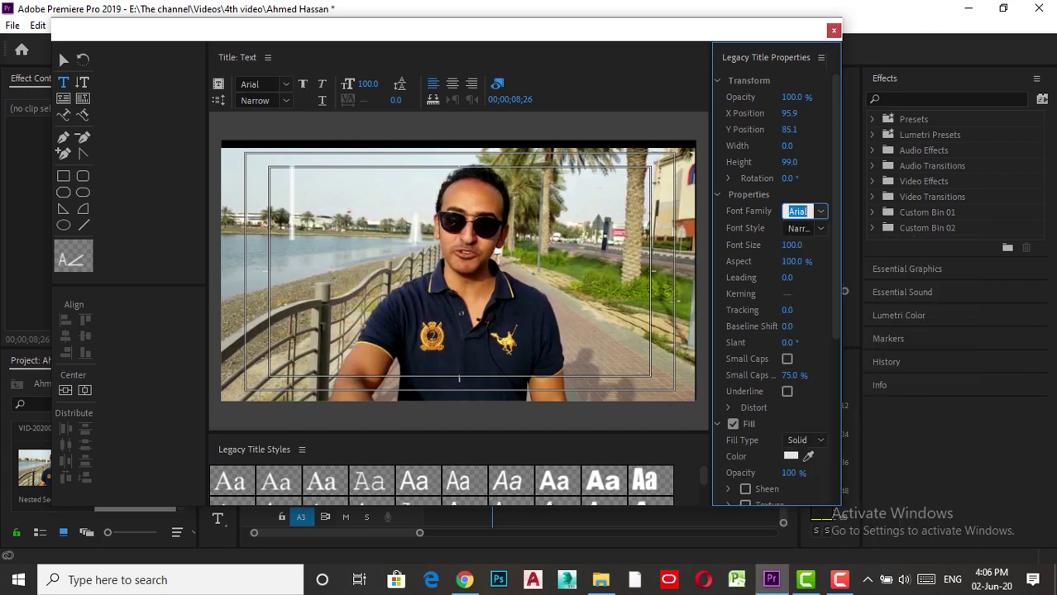
text(Ahmed)
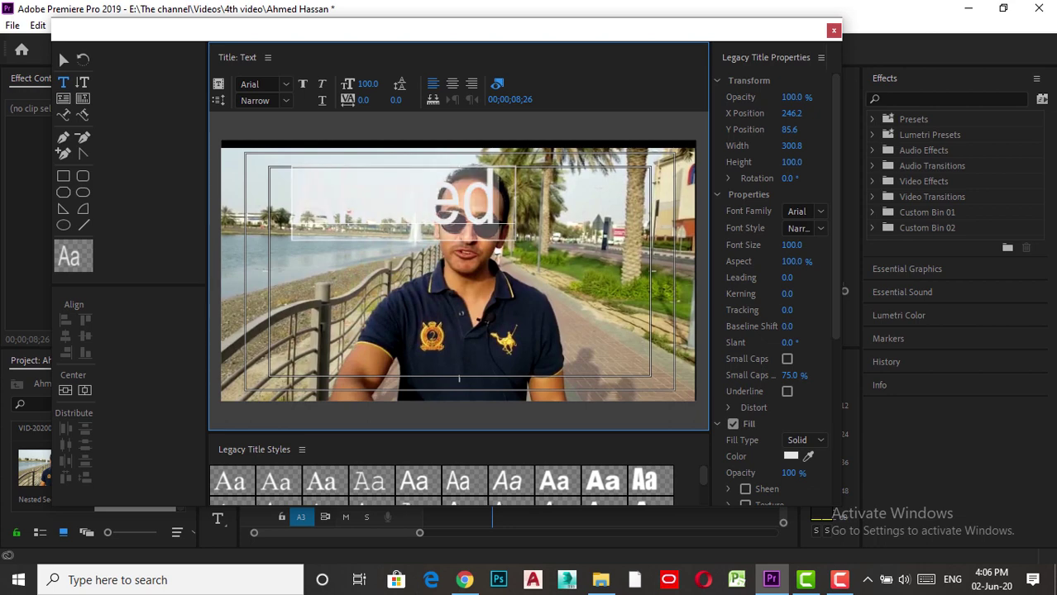
click(791, 455)
click(530, 357)
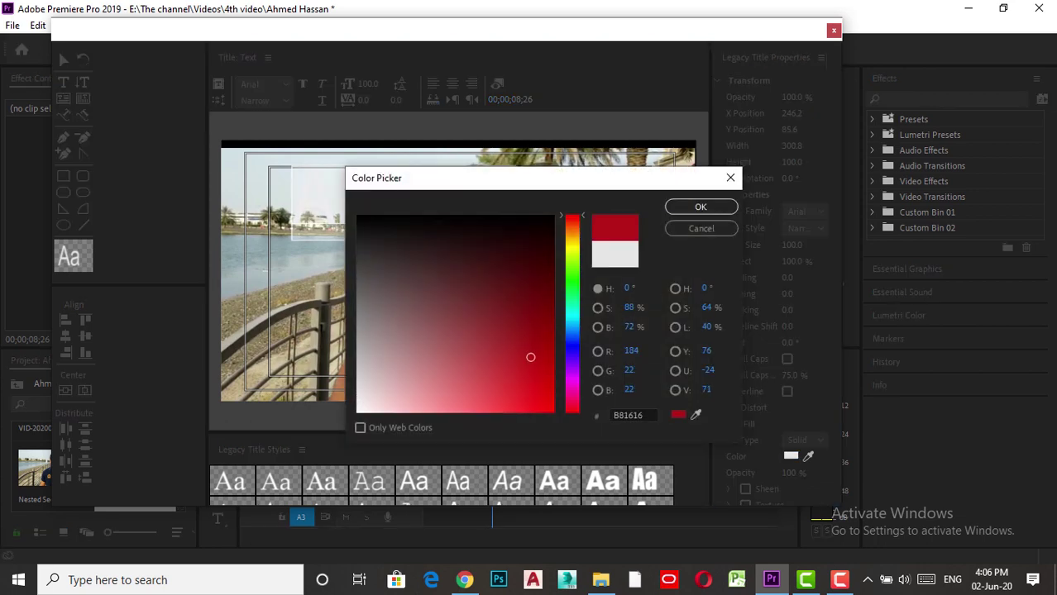
click(700, 206)
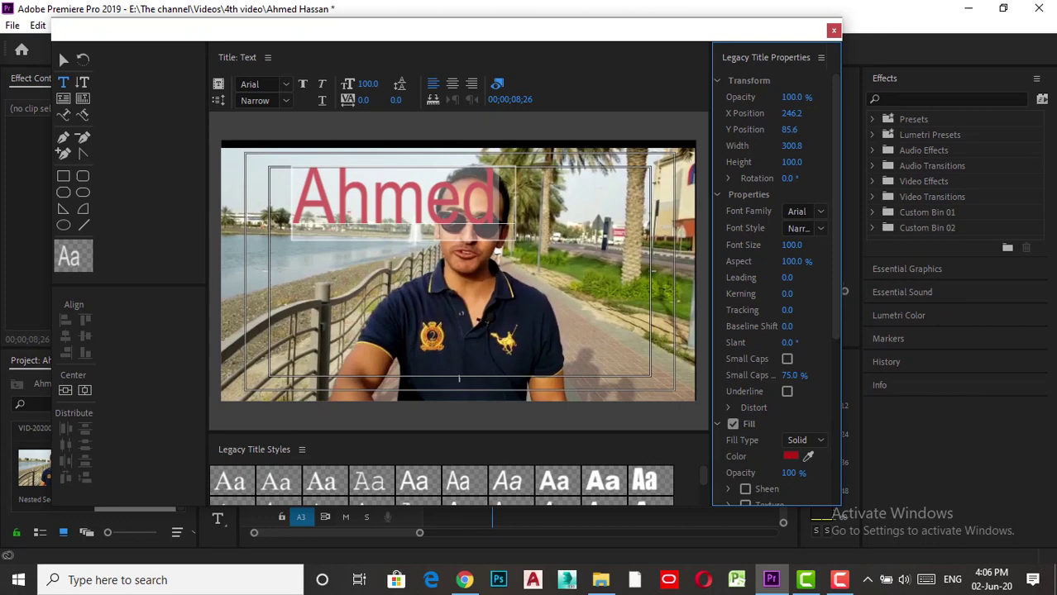
Move the Ahmed text to the lower centre of the frame and close the title editor
click(64, 60)
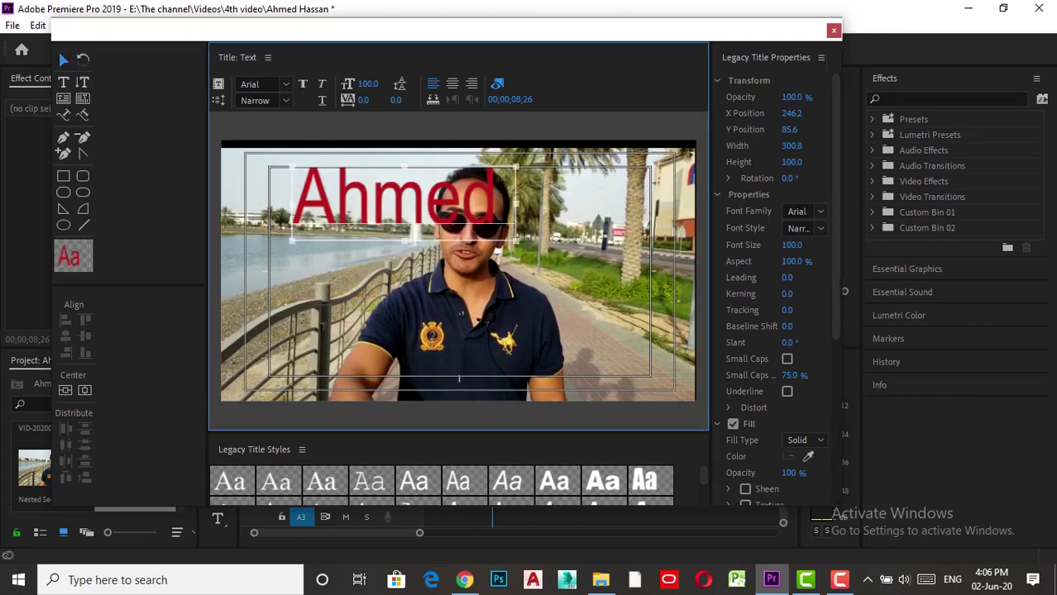
key(Down)
drag(419, 244, 509, 291)
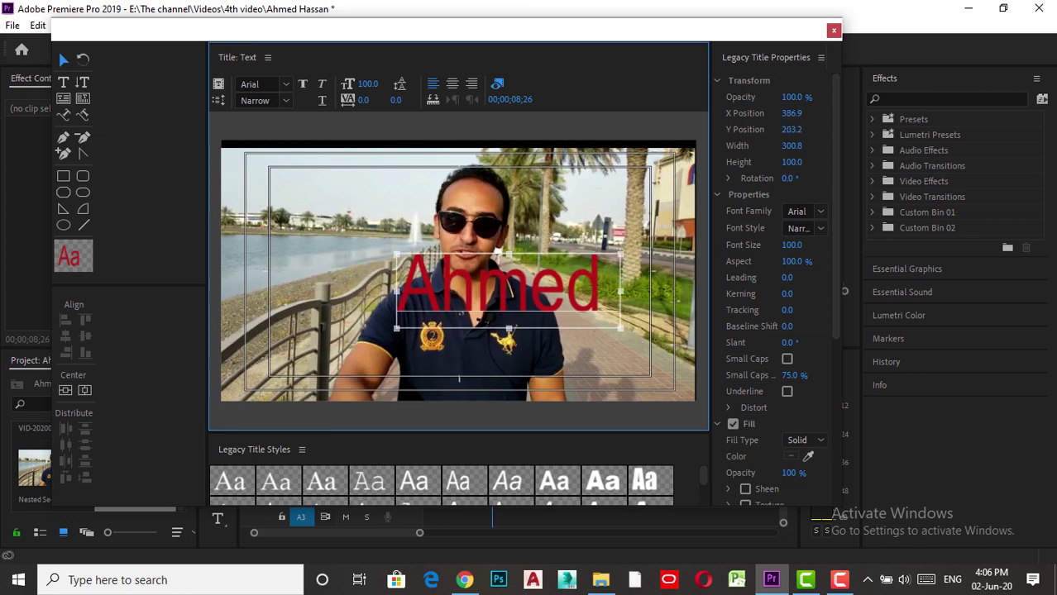
click(833, 30)
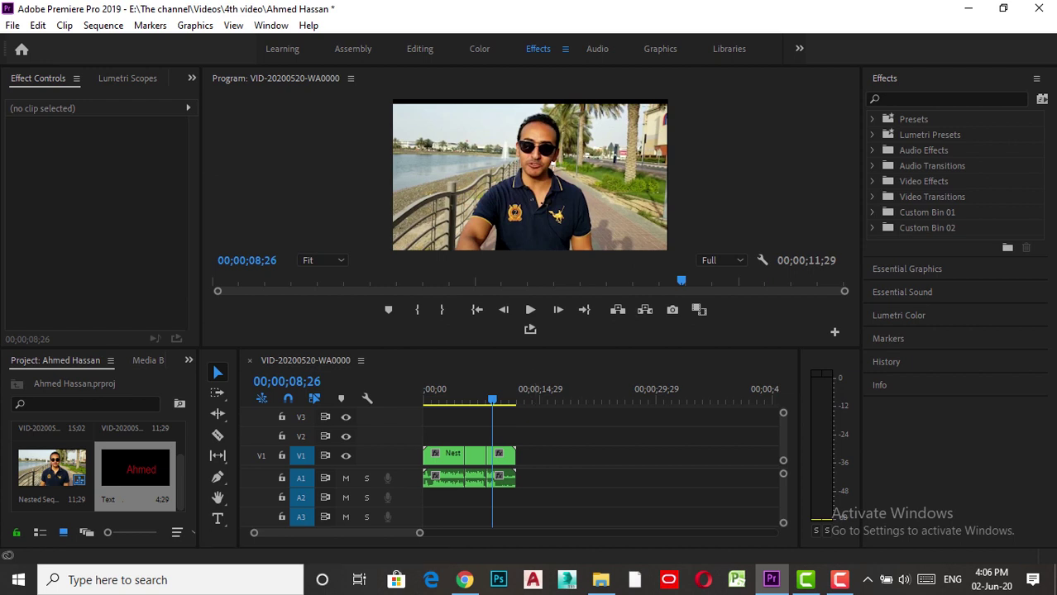
Place the Text title on track V2 above the video and preview it
drag(135, 469, 447, 435)
key(space)
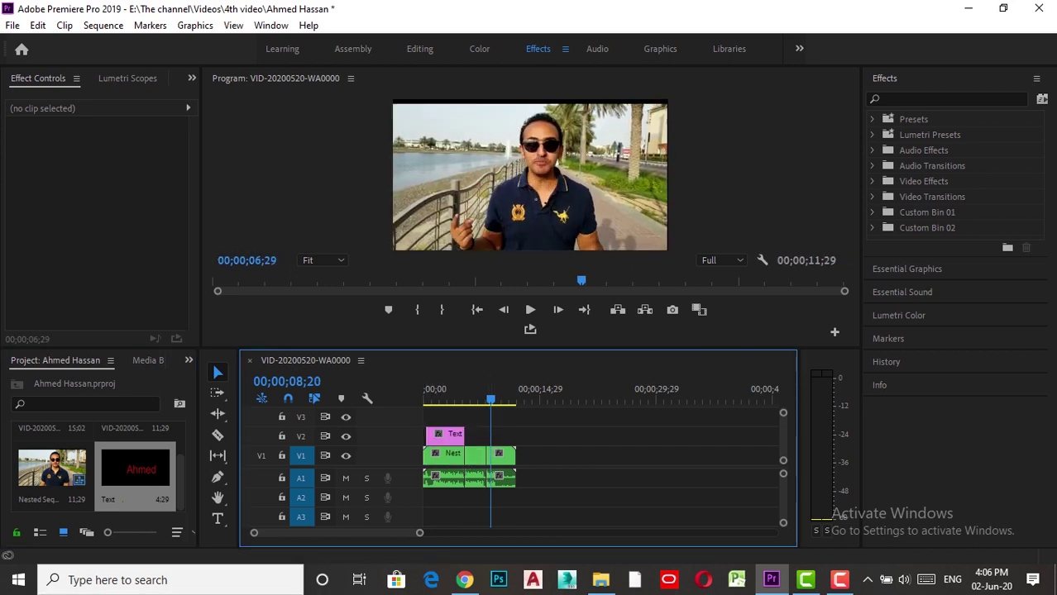
click(439, 392)
Raise the title to the top of the frame at Position 257, 75
mouse_move(464, 580)
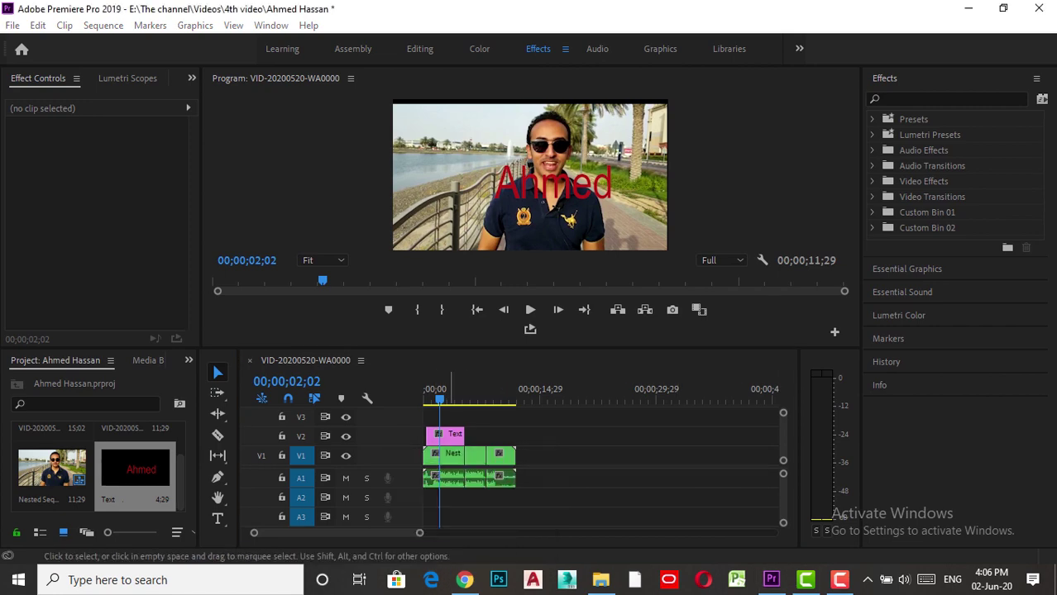
click(445, 434)
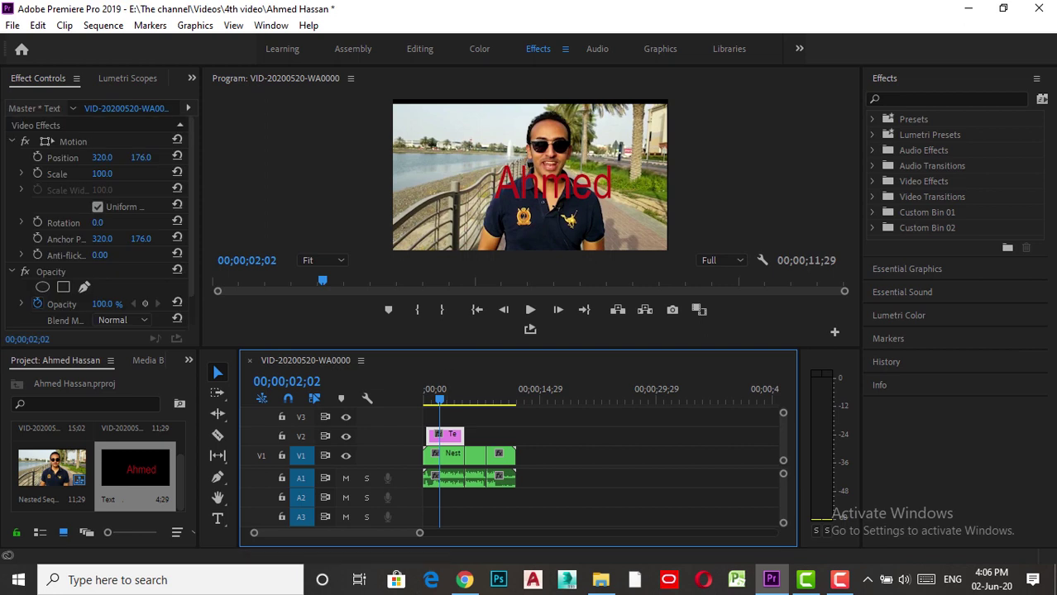
drag(140, 157, 50, 157)
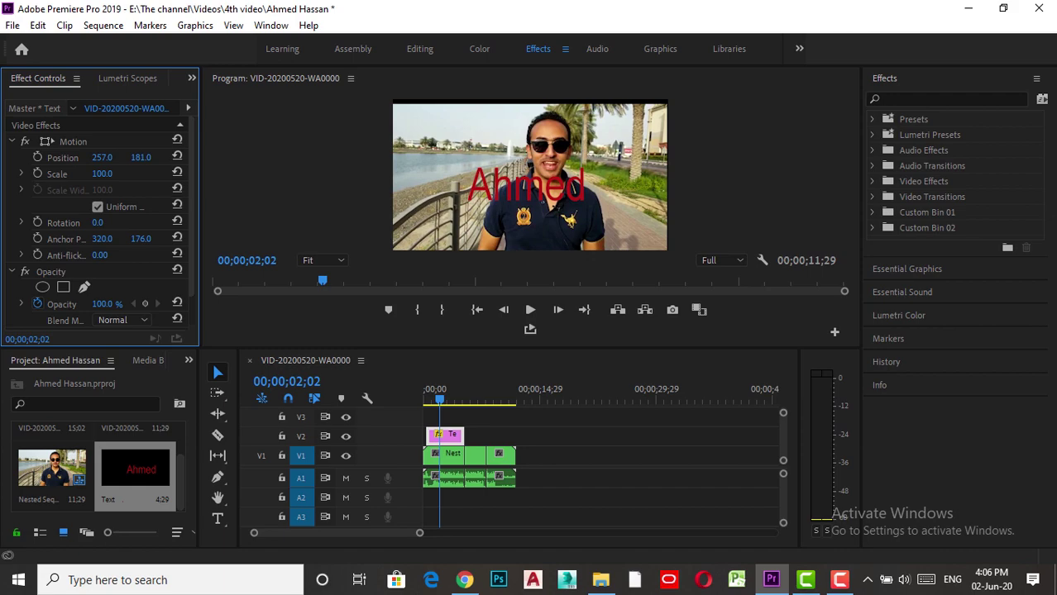
drag(141, 157, 53, 158)
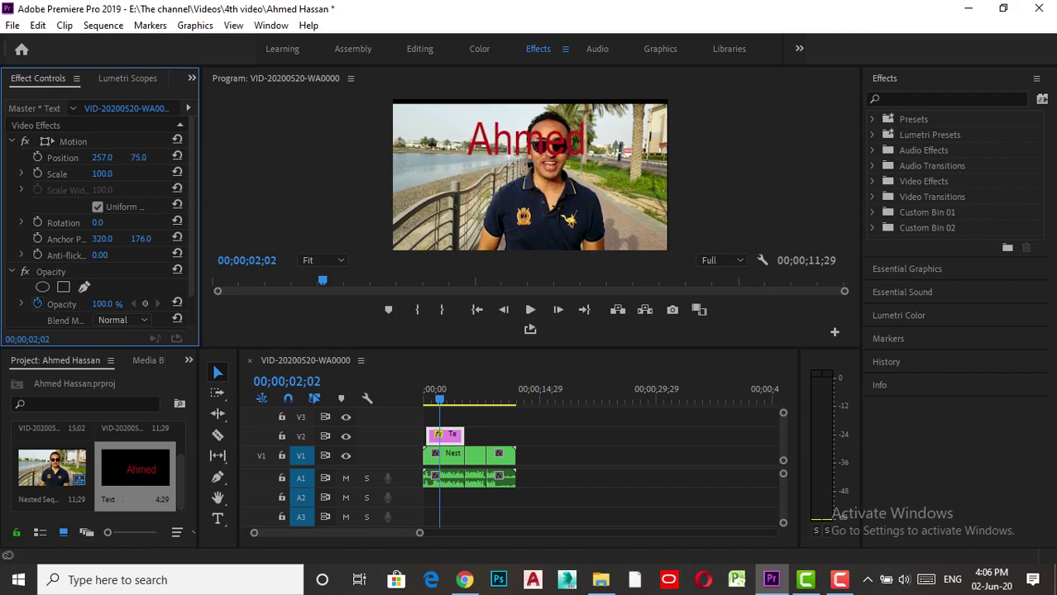
Minimize Premiere and browse the 3rd video employment folder in File Explorer
click(968, 8)
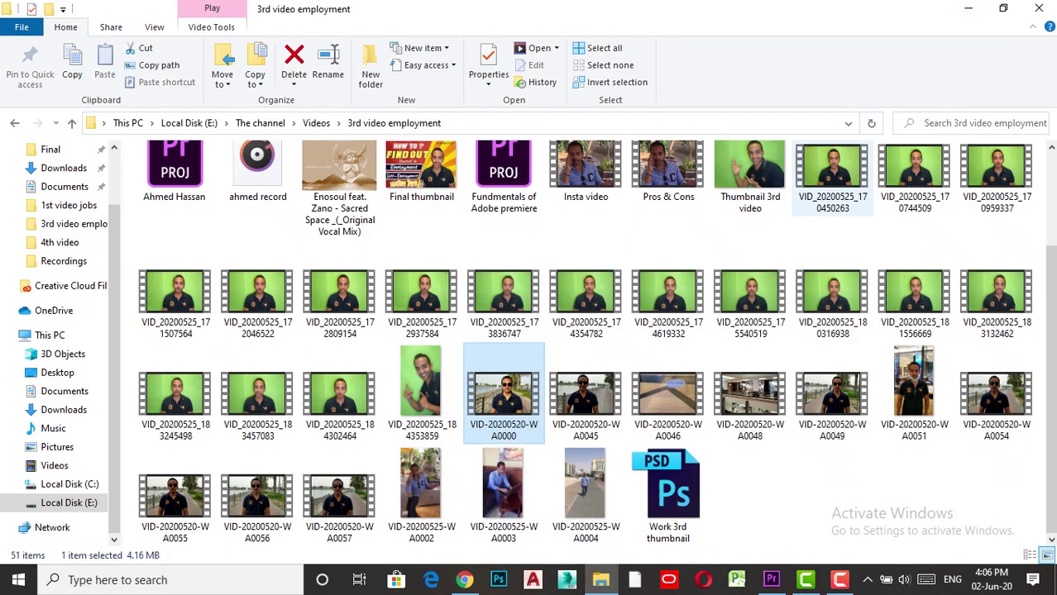
key(alt+Up)
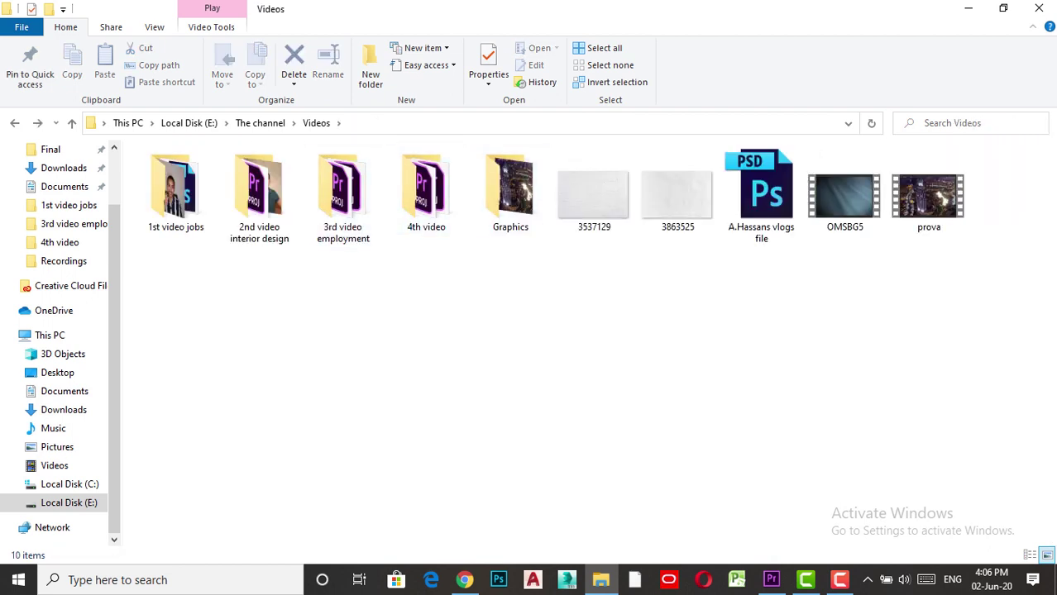
double_click(343, 194)
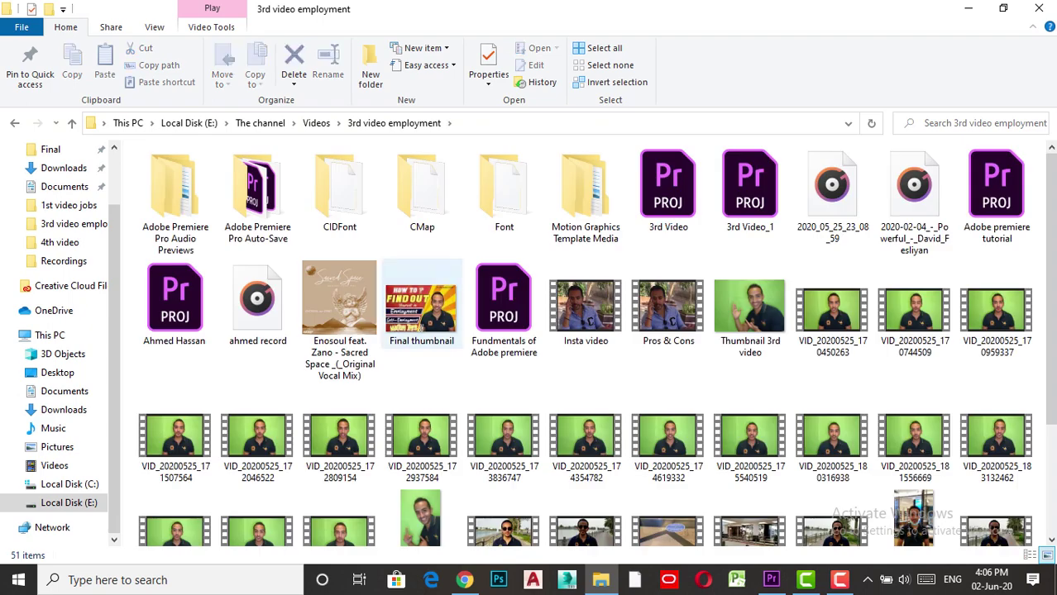
scroll(420, 393, down, 5)
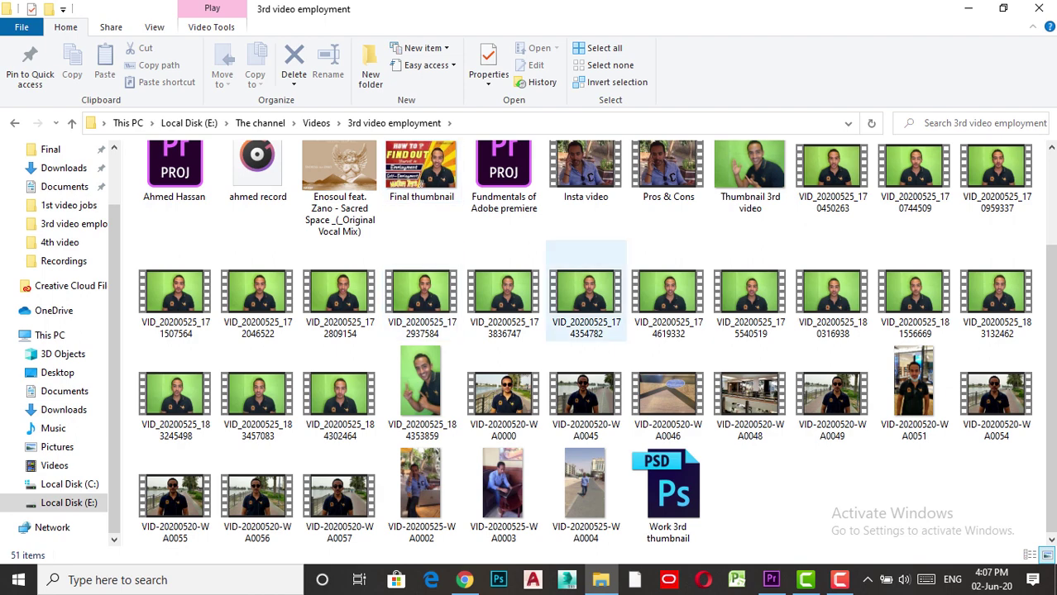
scroll(339, 190, up, 3)
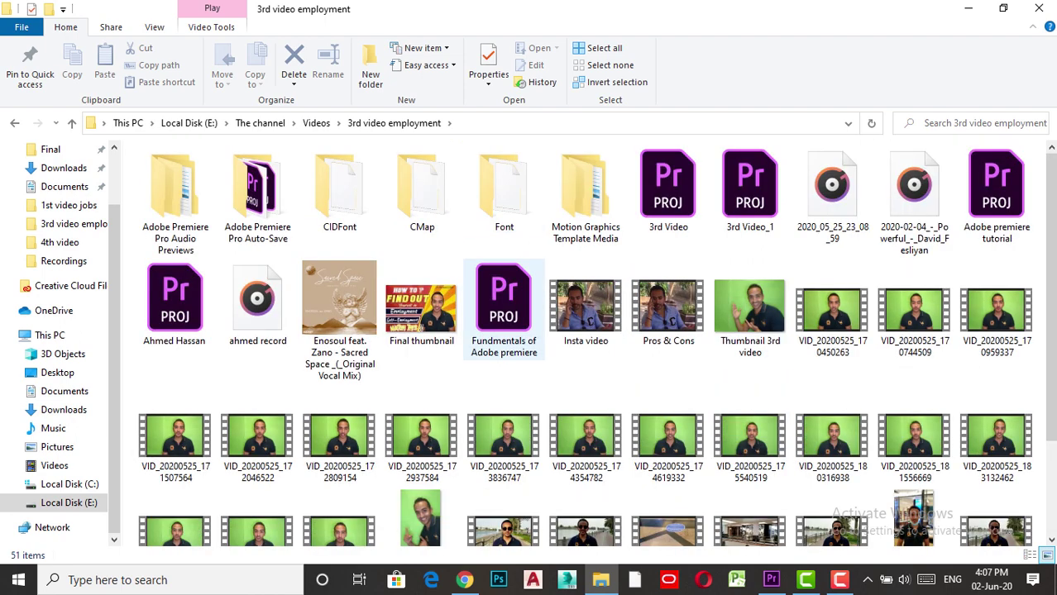
scroll(504, 388, down, 3)
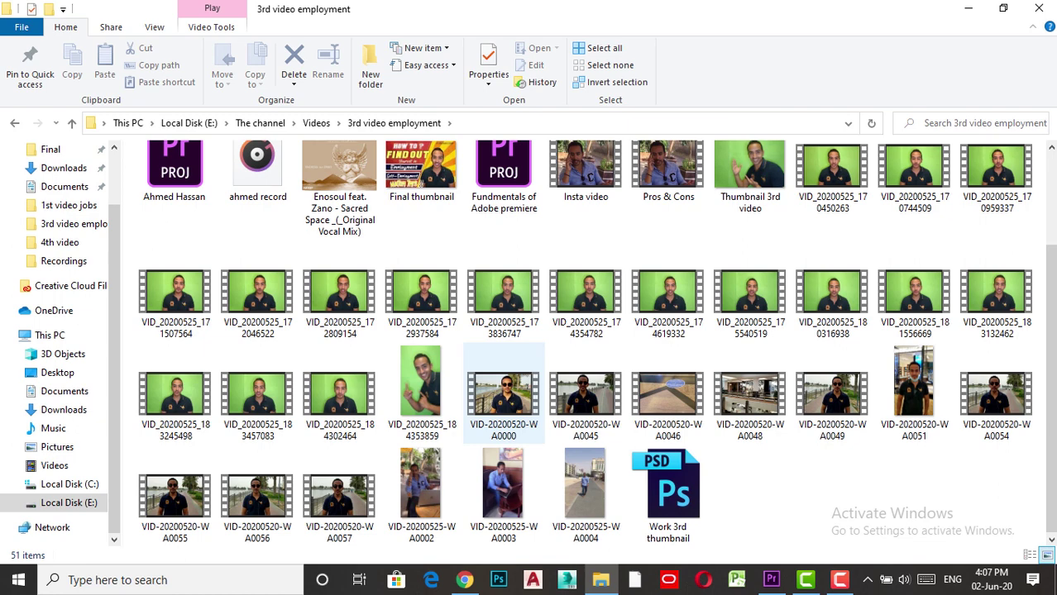
Select the rfewr image in the 1st video jobs folder and return to Premiere
key(alt+Up)
double_click(198, 186)
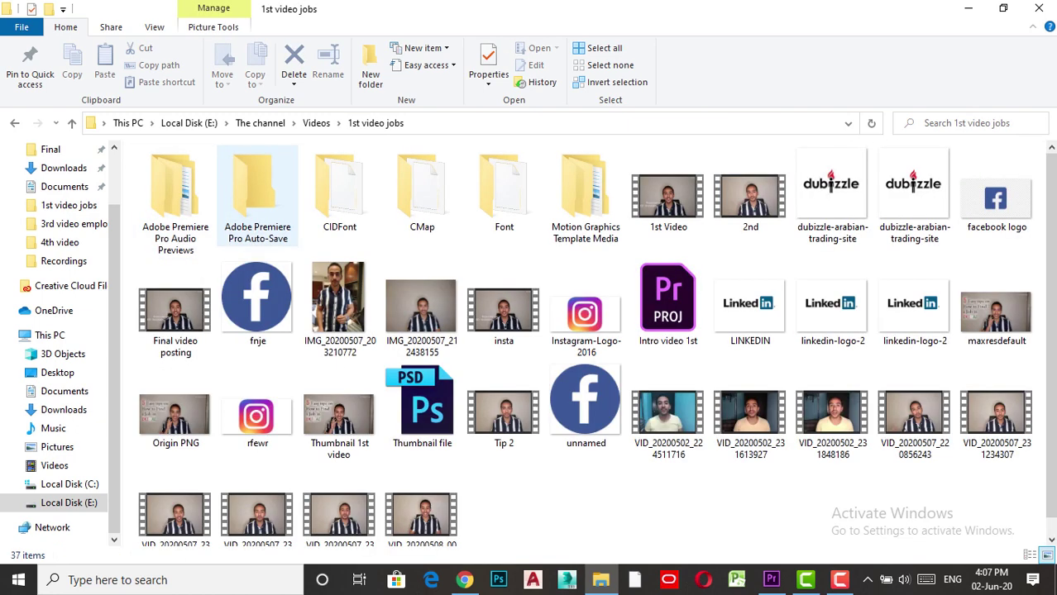
scroll(421, 310, down, 1)
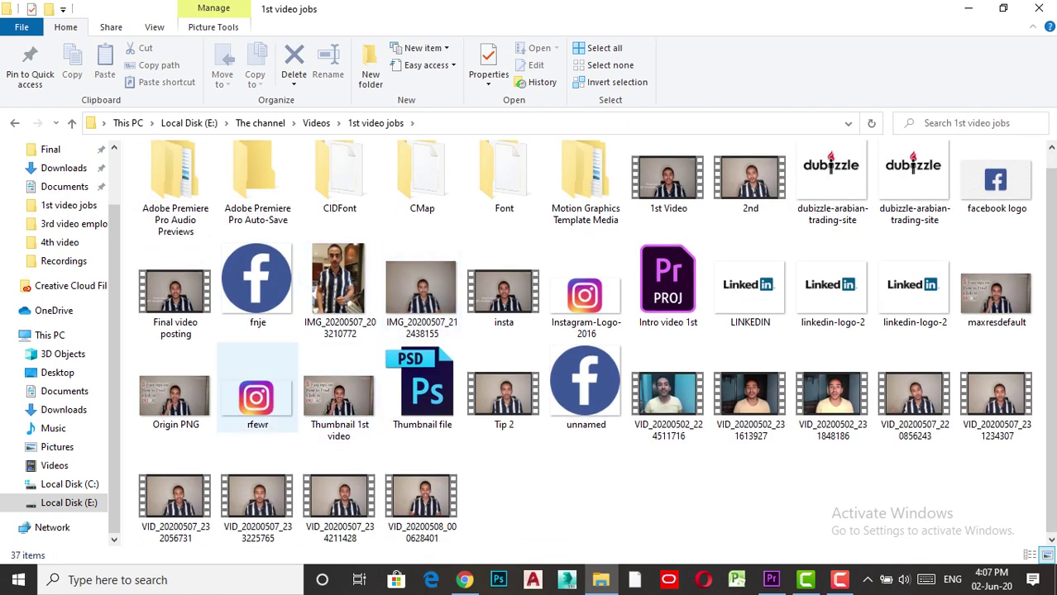
click(257, 397)
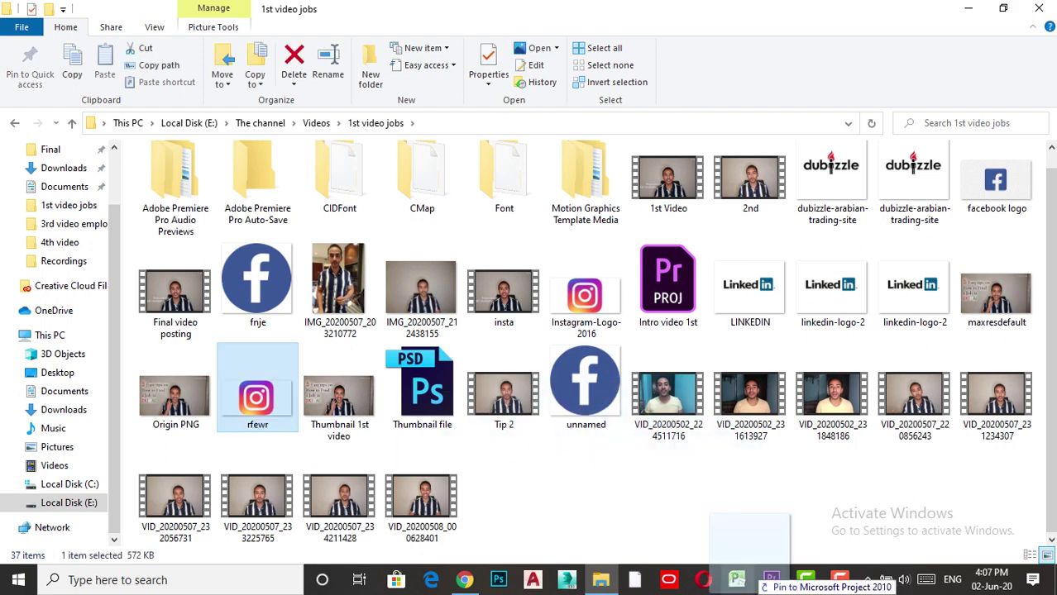
click(771, 579)
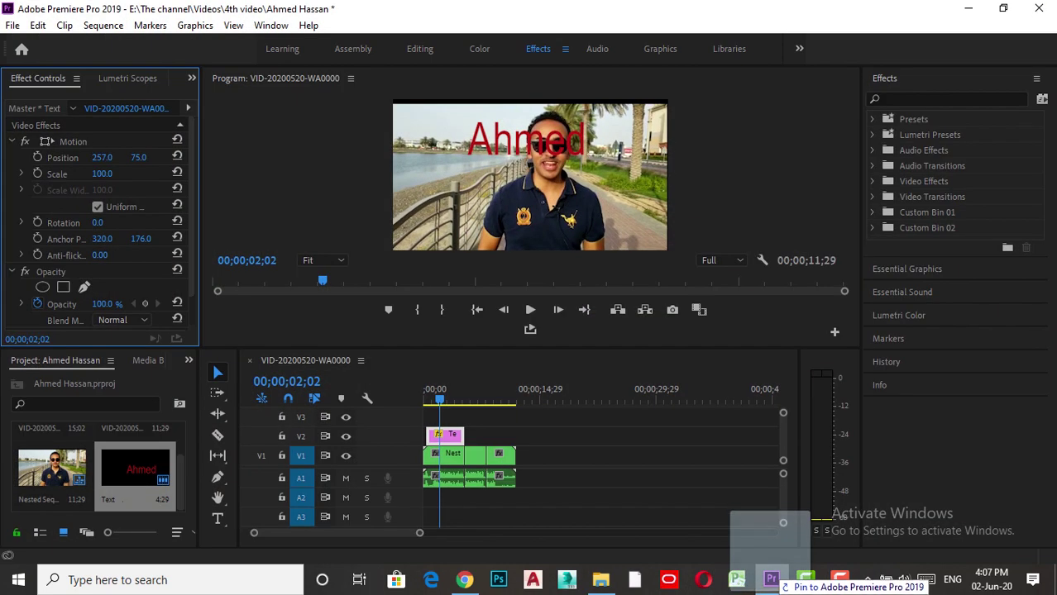
Add the rfewr logo to the sequence and scale it down to 5%
drag(770, 580, 439, 416)
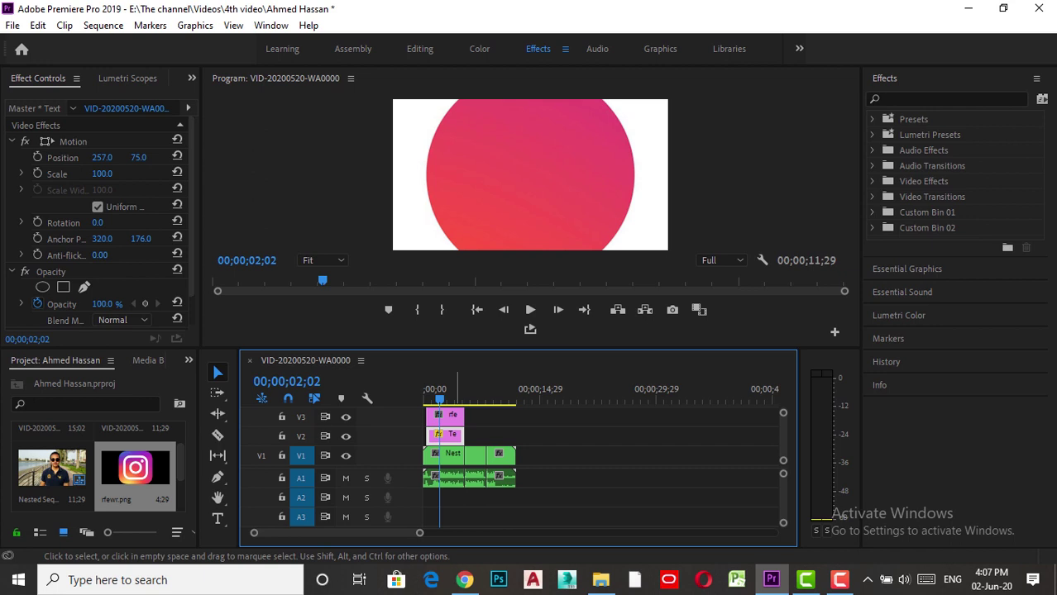
click(439, 416)
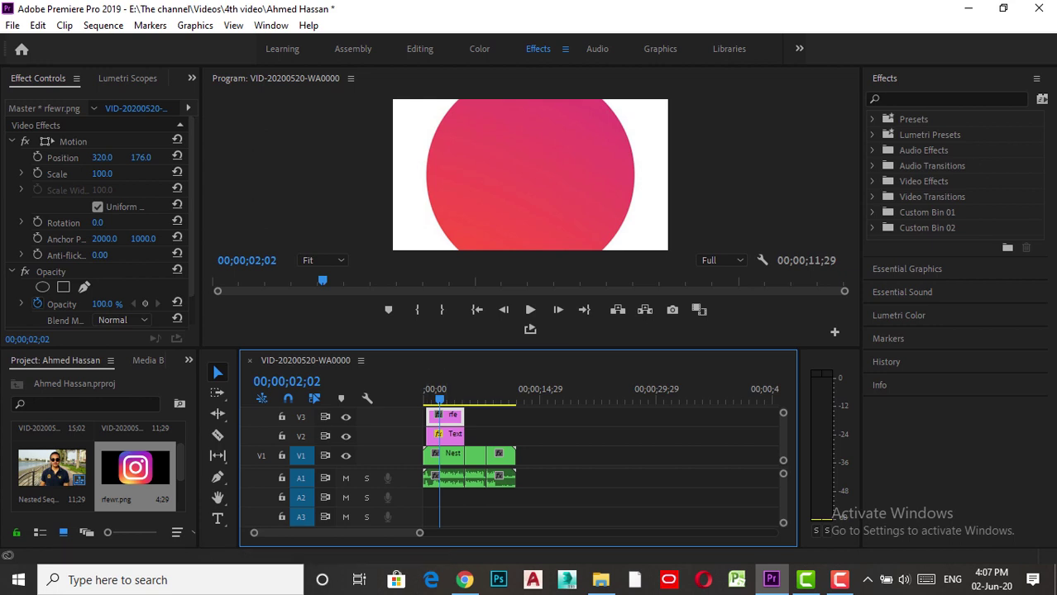
click(103, 174)
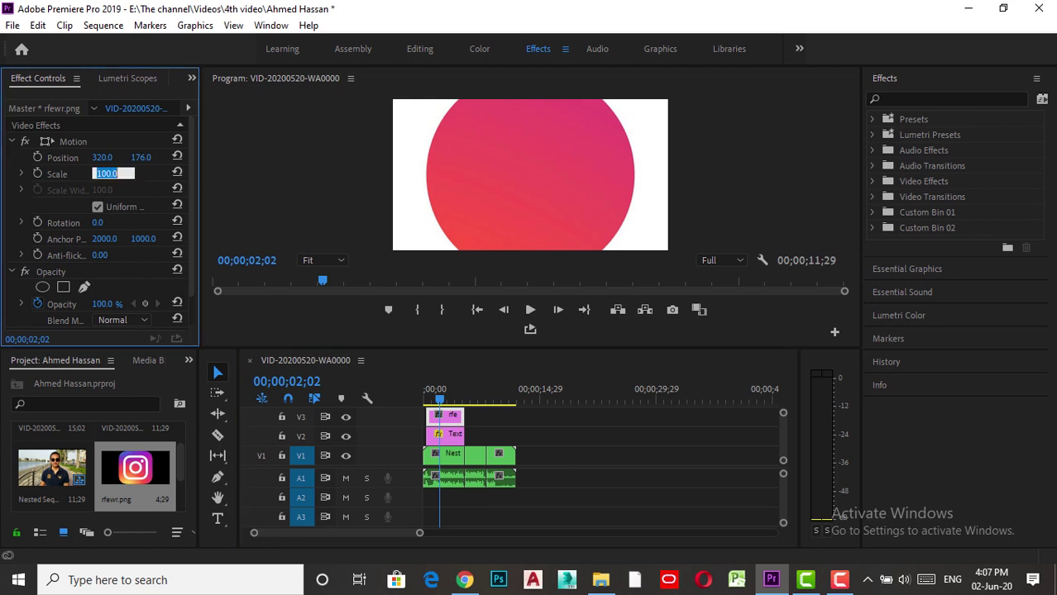
text(30)
key(Return)
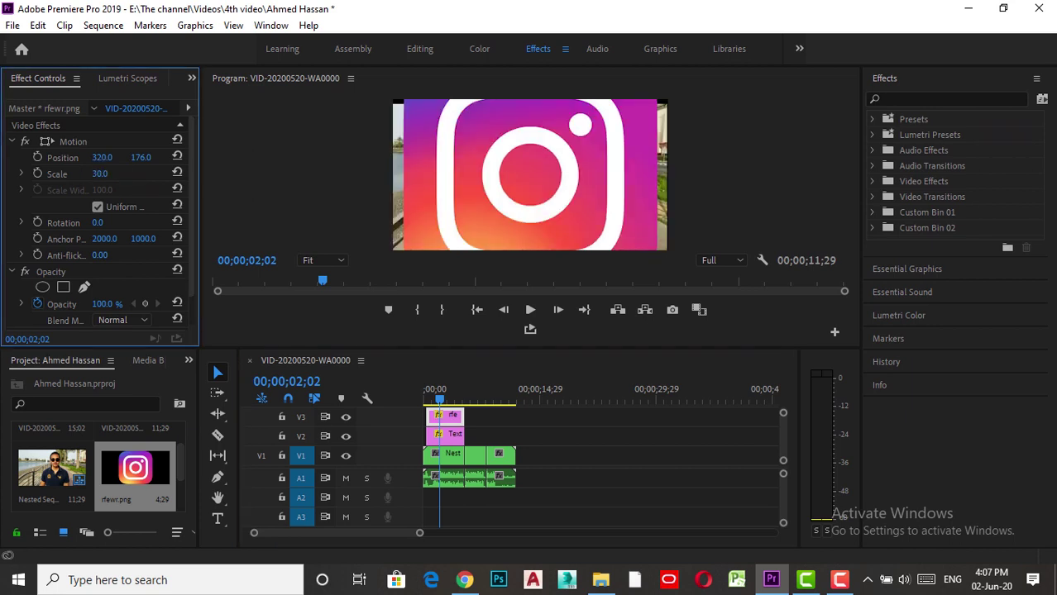
click(100, 173)
text(5)
key(Return)
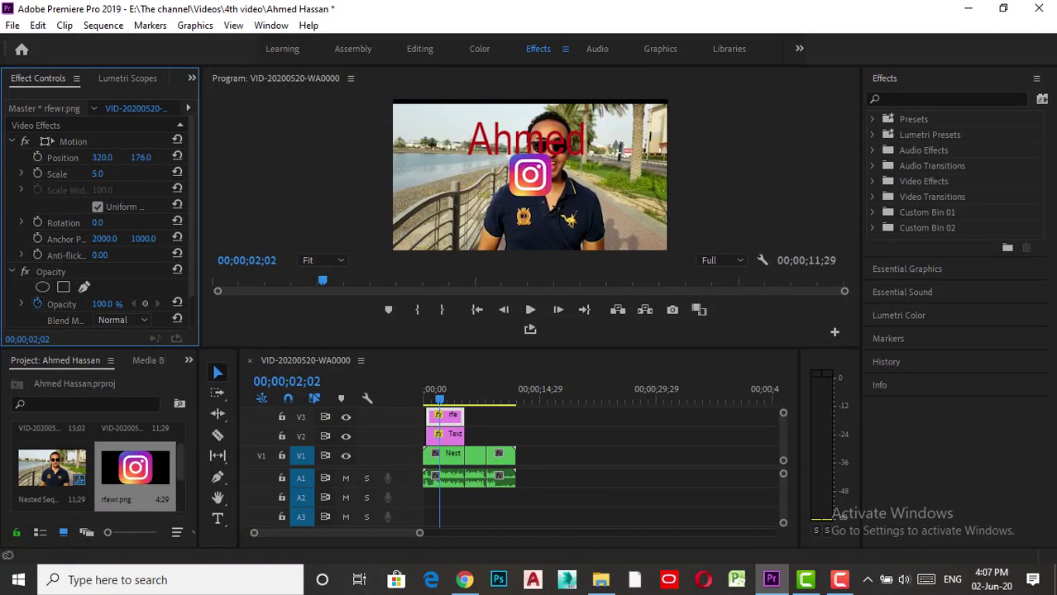
Move the logo to the lower-left corner (56, 298) and set its opacity to 74%
drag(140, 157, 41, 157)
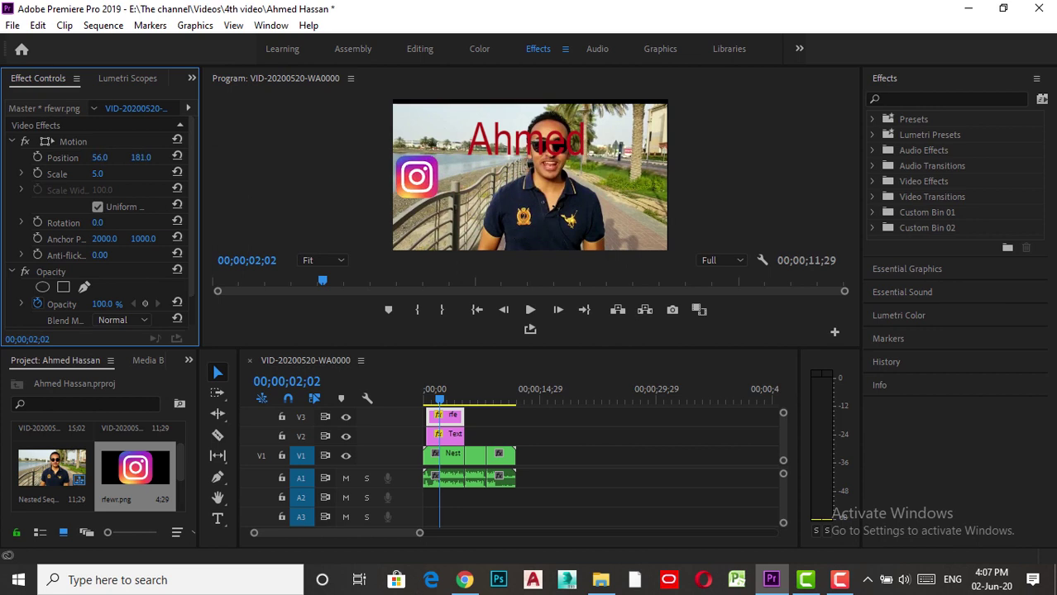
drag(141, 157, 167, 157)
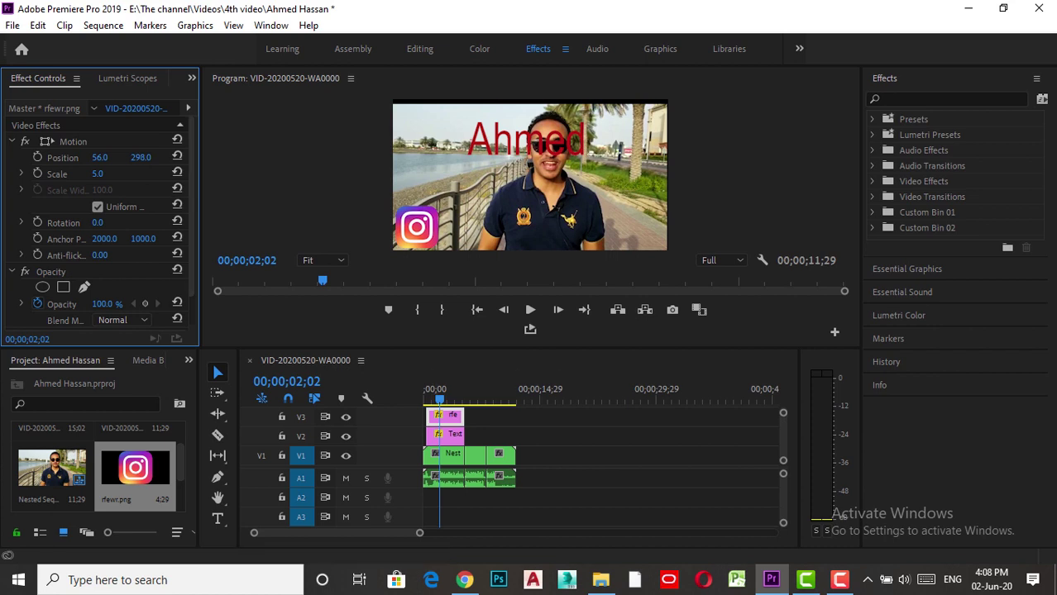
scroll(99, 219, down, 2)
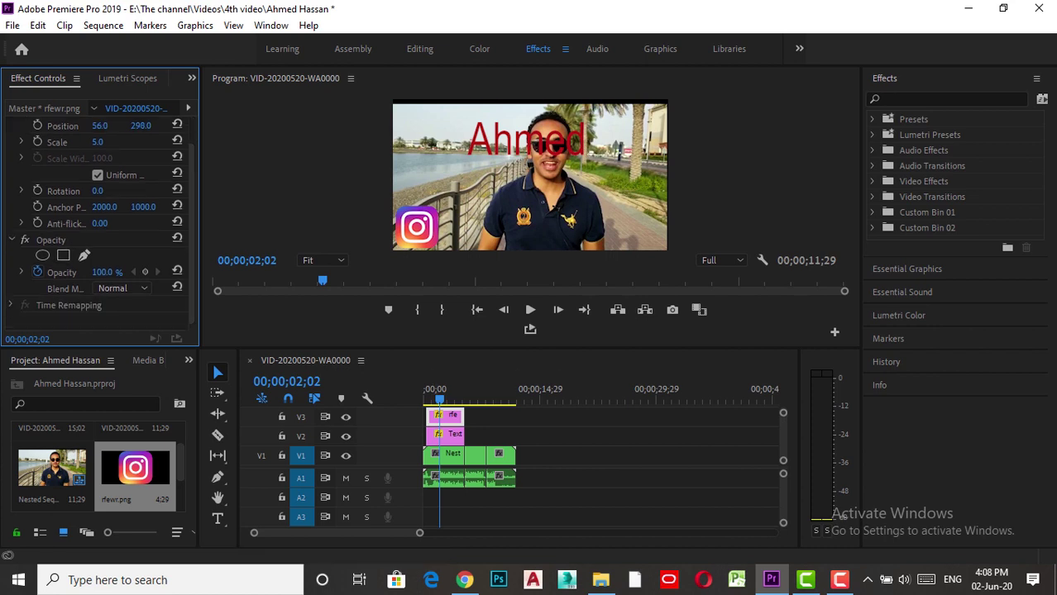
drag(106, 272, 142, 272)
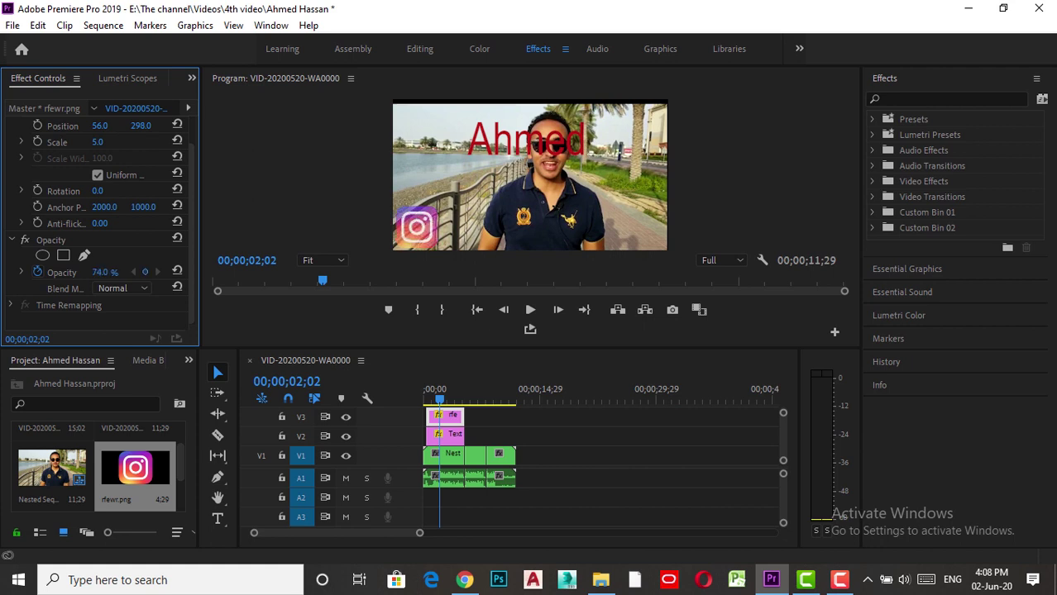
click(496, 422)
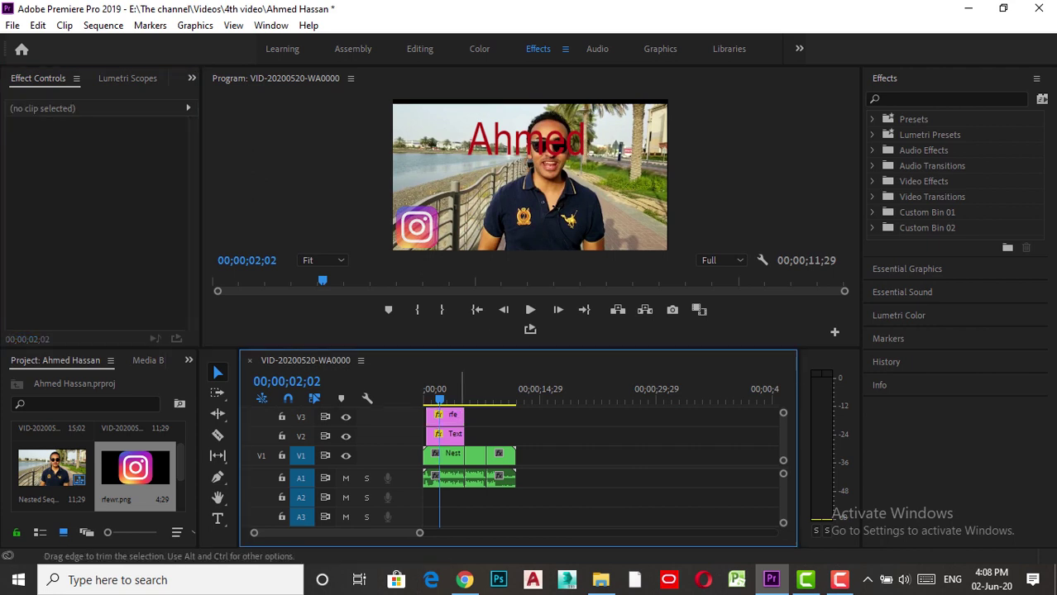
click(446, 415)
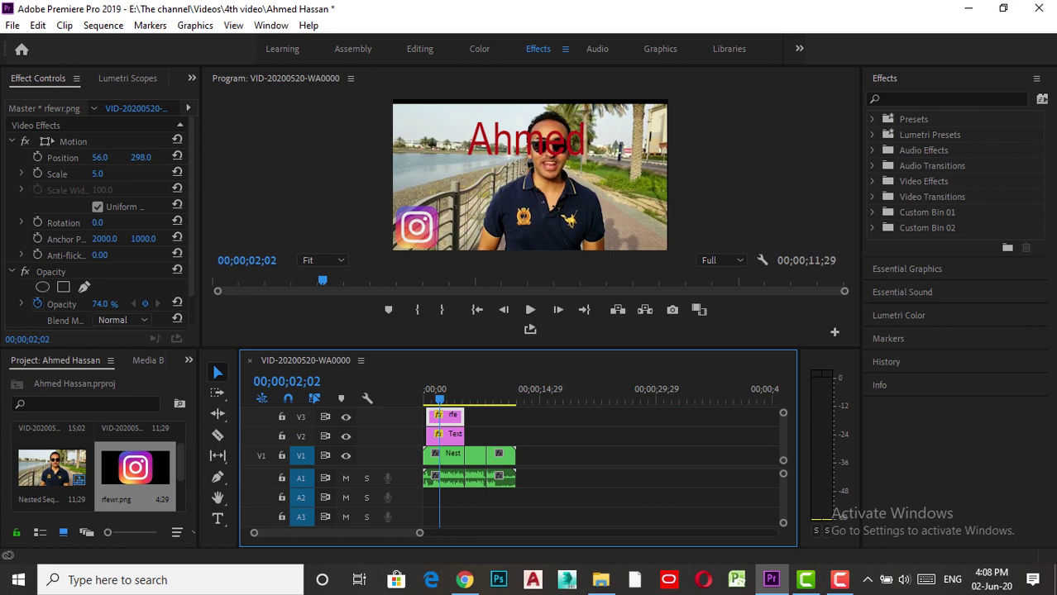
key(alt+shift+7)
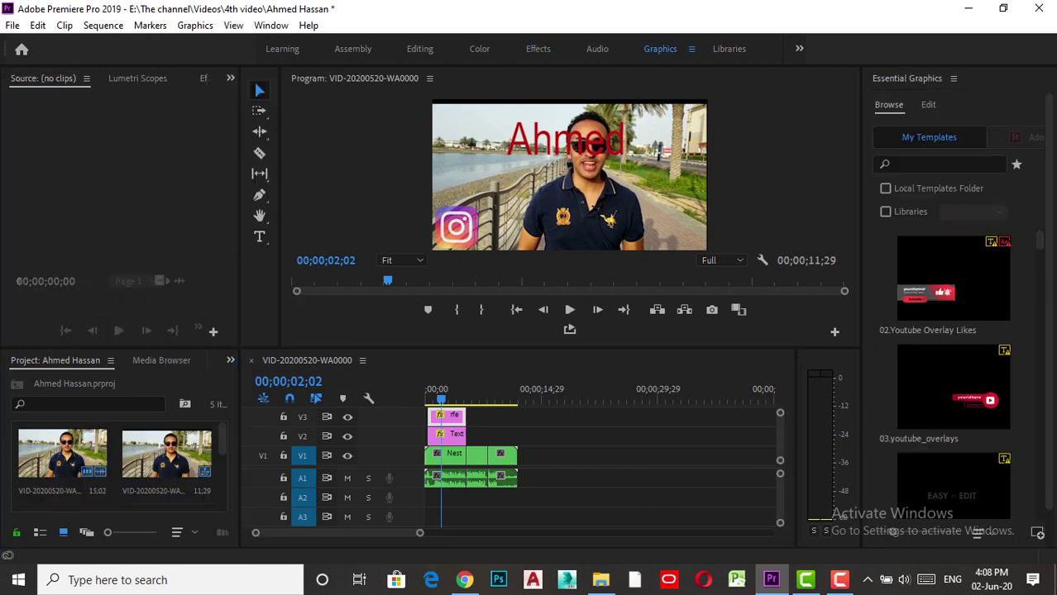
Scroll through the Essential Graphics templates, then bring File Explorer to the front
key(shift+1)
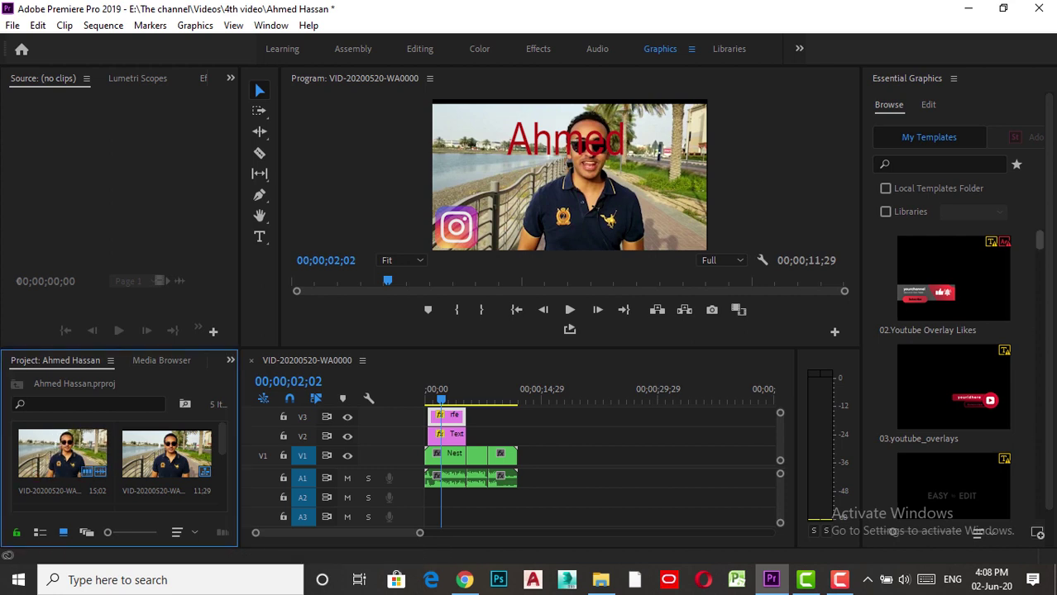
scroll(953, 372, down, 5)
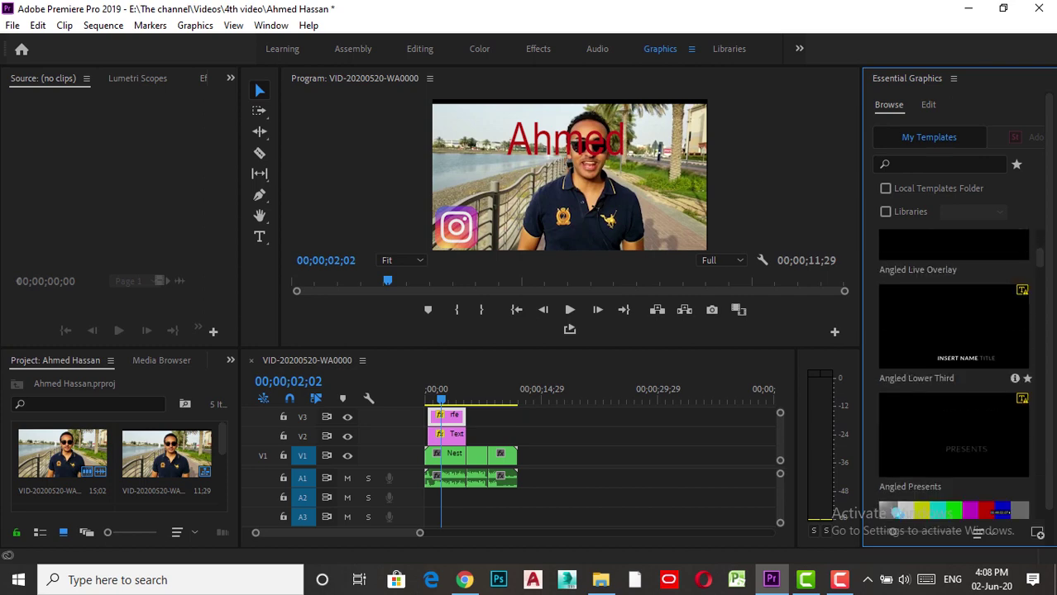
click(600, 579)
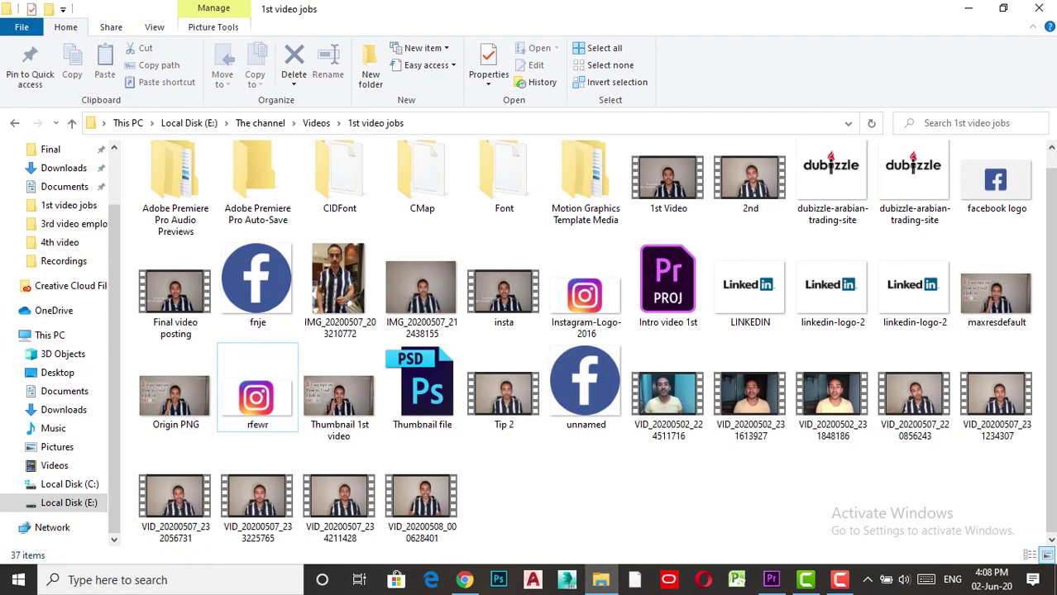
Browse to Videos > Graphics > Graphic 7 to find mixkit-244.mogrt, then return to Premiere
key(alt+Up)
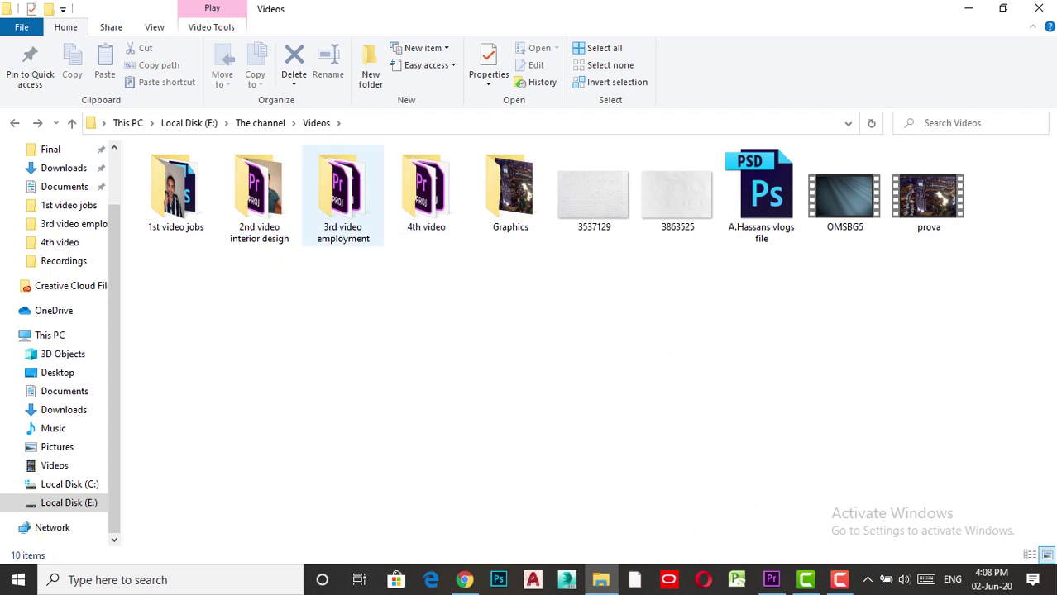
double_click(510, 190)
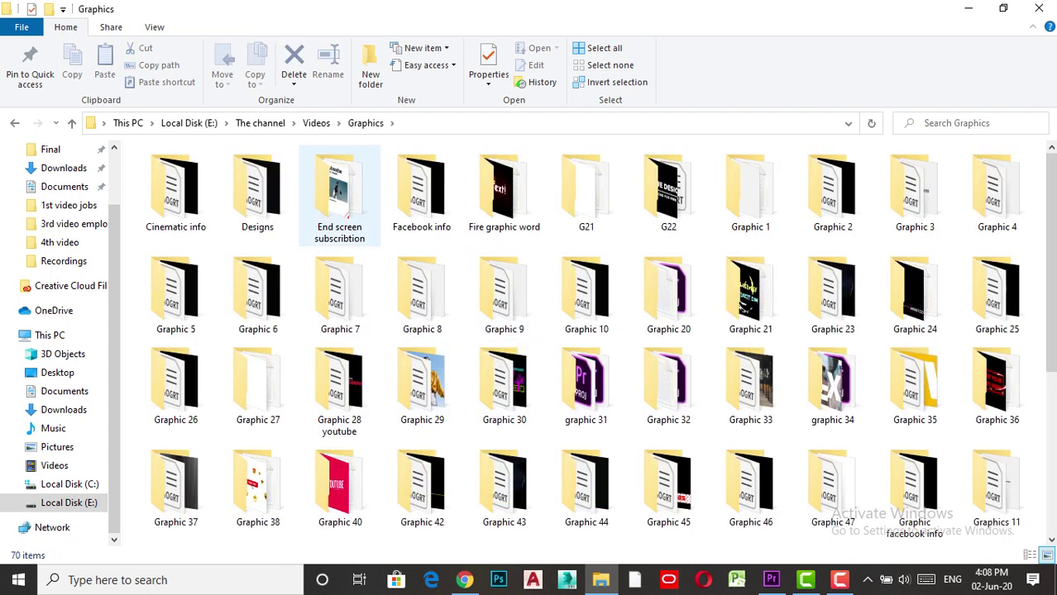
double_click(339, 293)
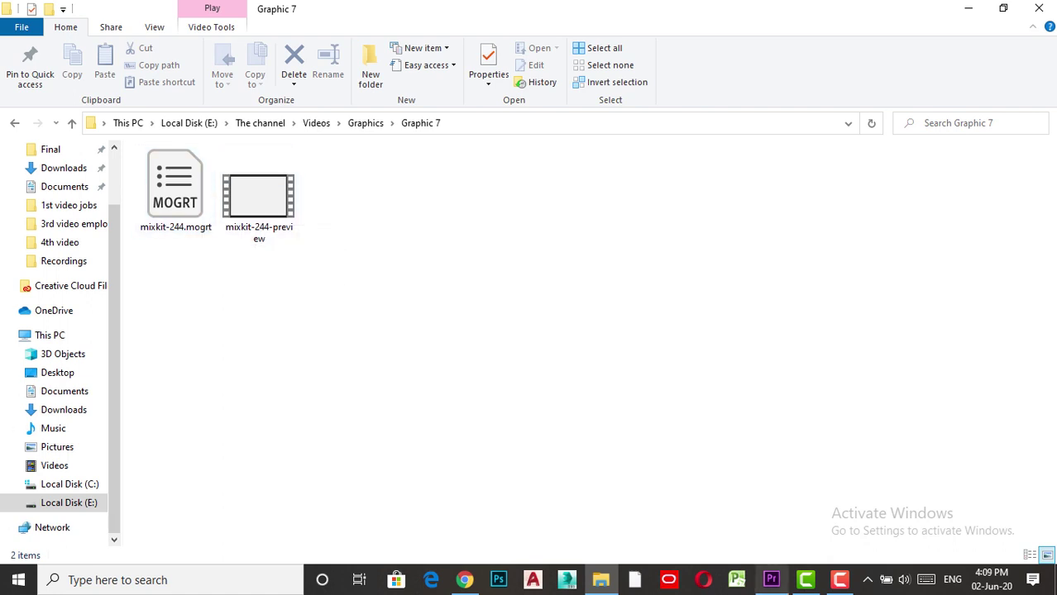
click(770, 579)
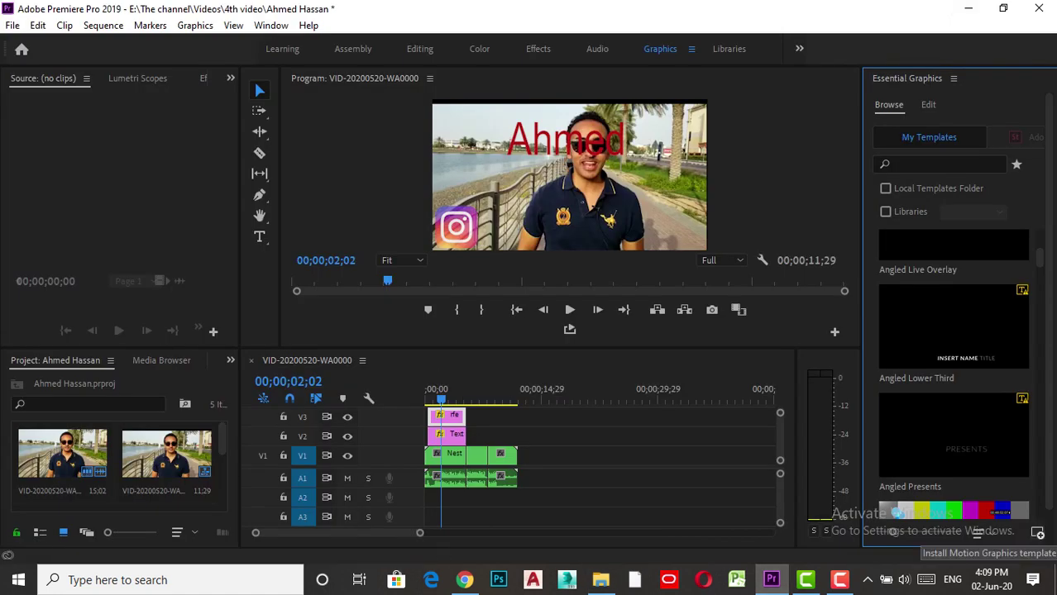
Cancel the template installation and drop the Bold Title graphic onto track V3
click(1038, 534)
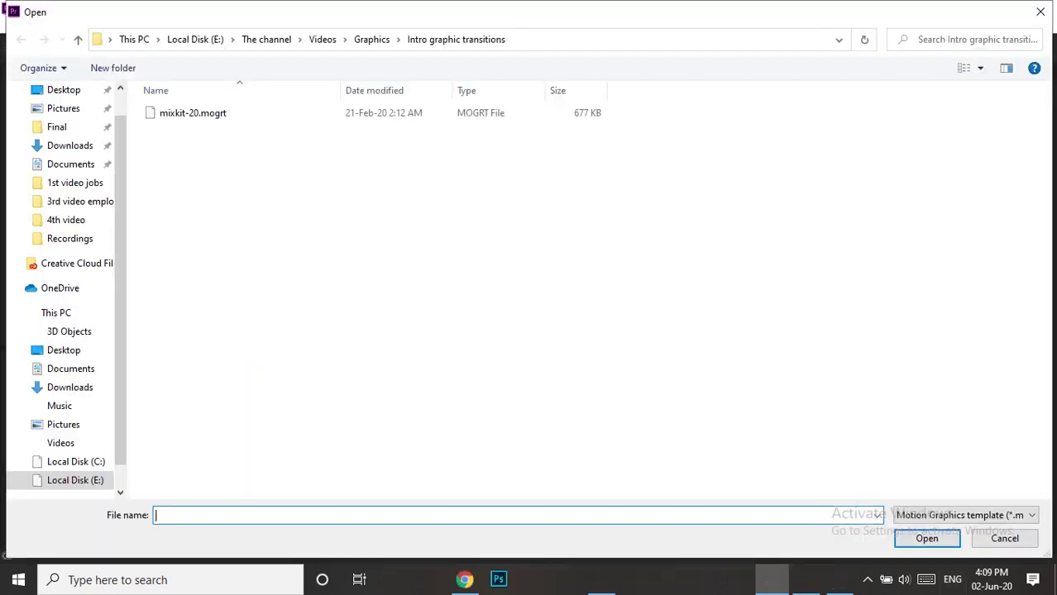
key(Escape)
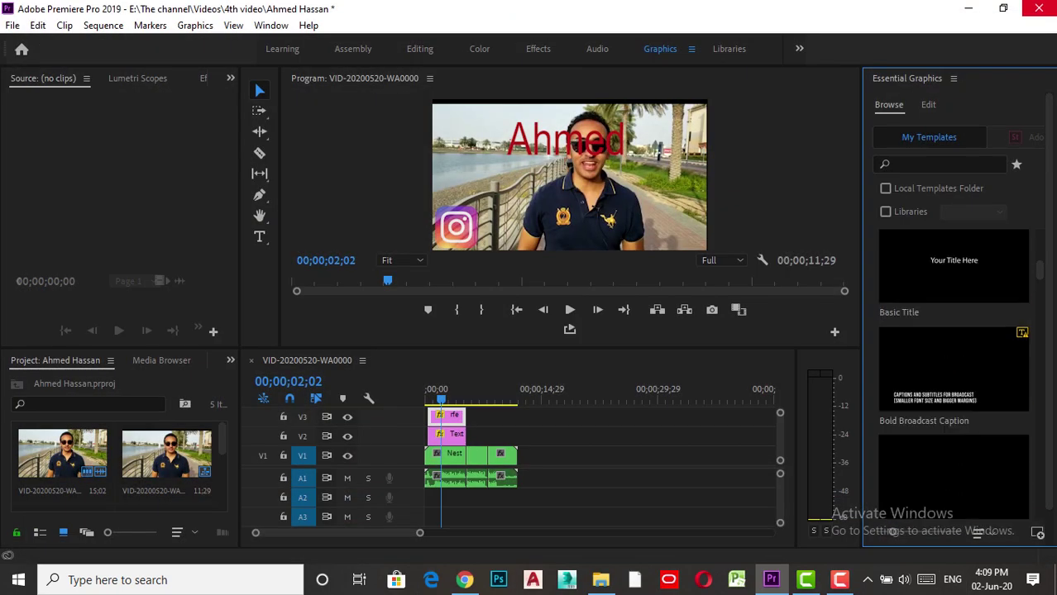
scroll(954, 372, down, 5)
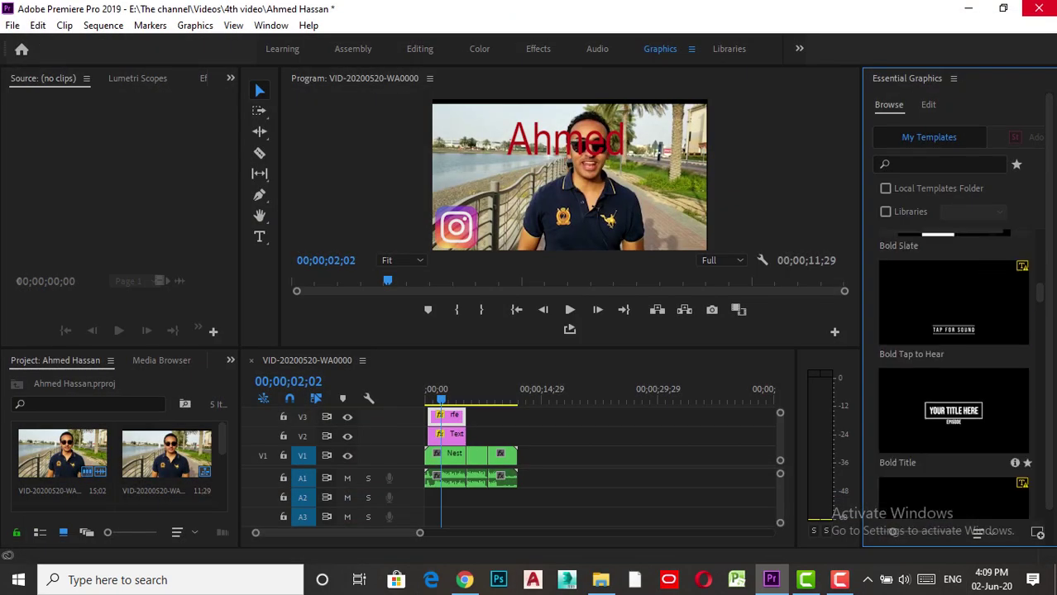
drag(954, 323, 496, 418)
drag(486, 416, 485, 416)
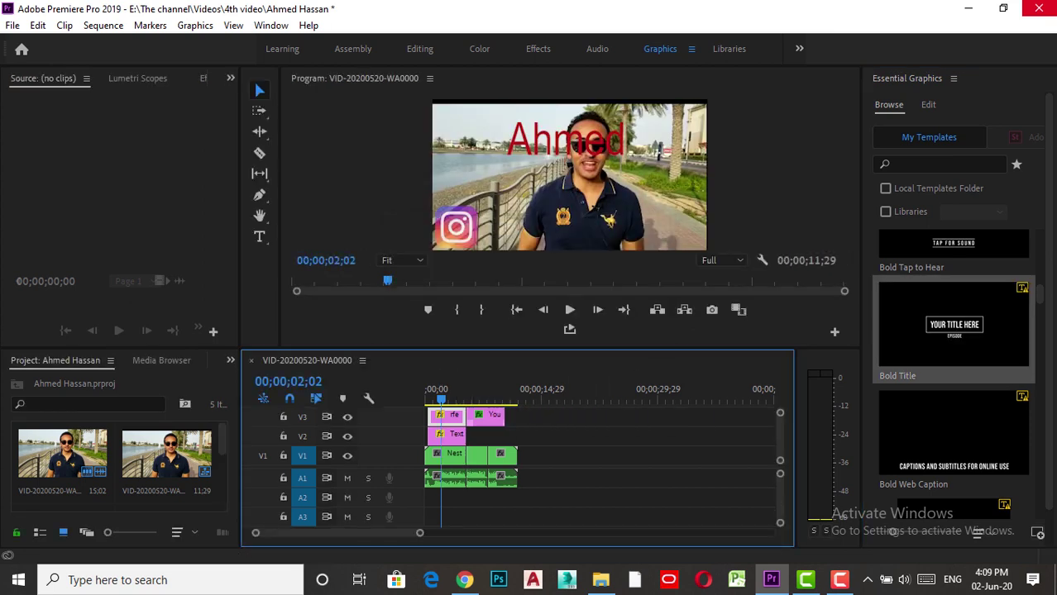
Delete the Bold Title graphic clip at 00;00;07;17
click(483, 397)
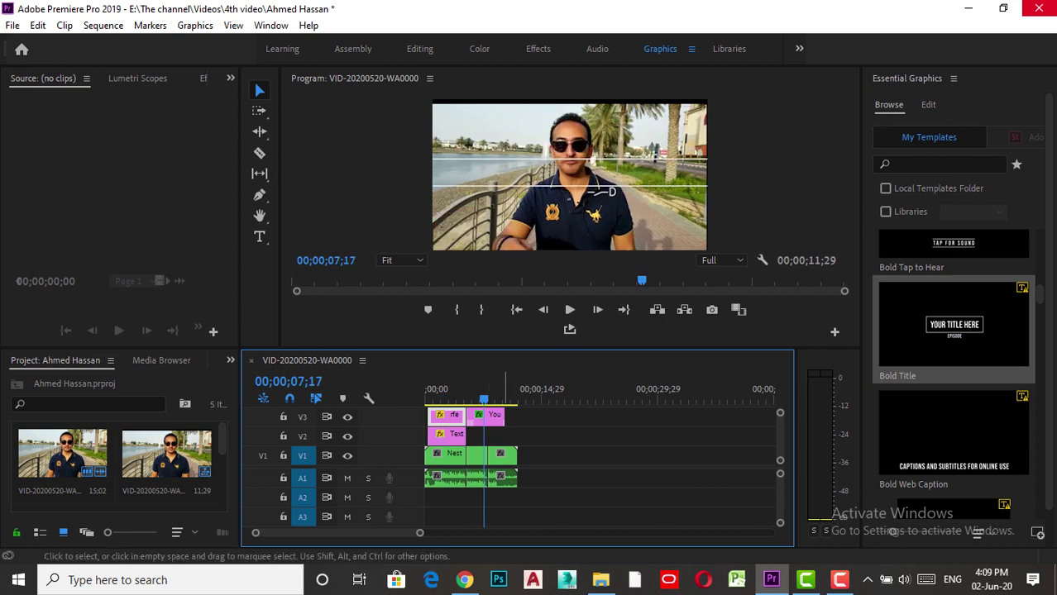
click(494, 415)
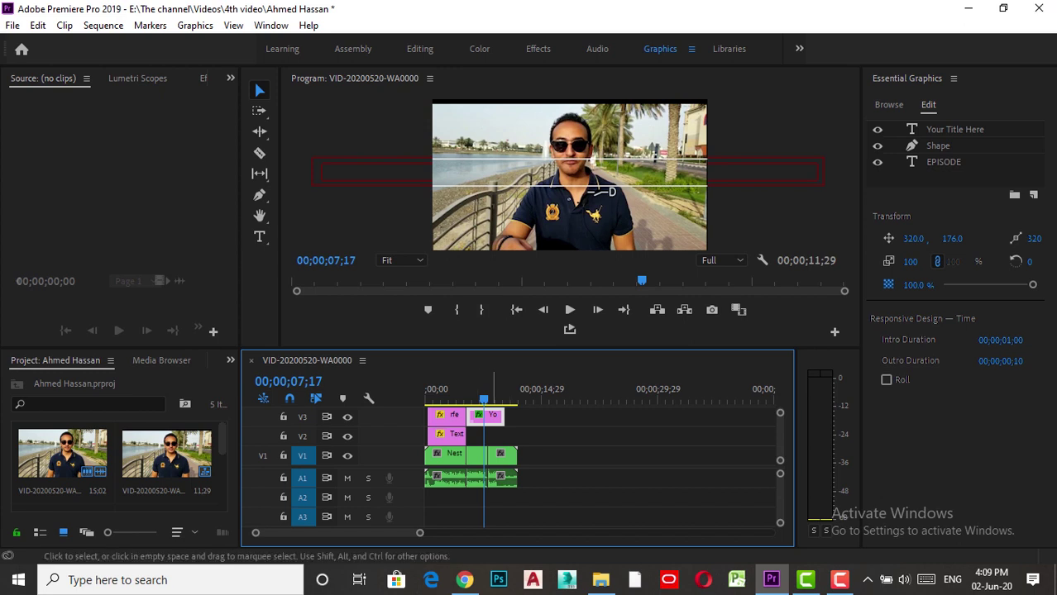
key(Delete)
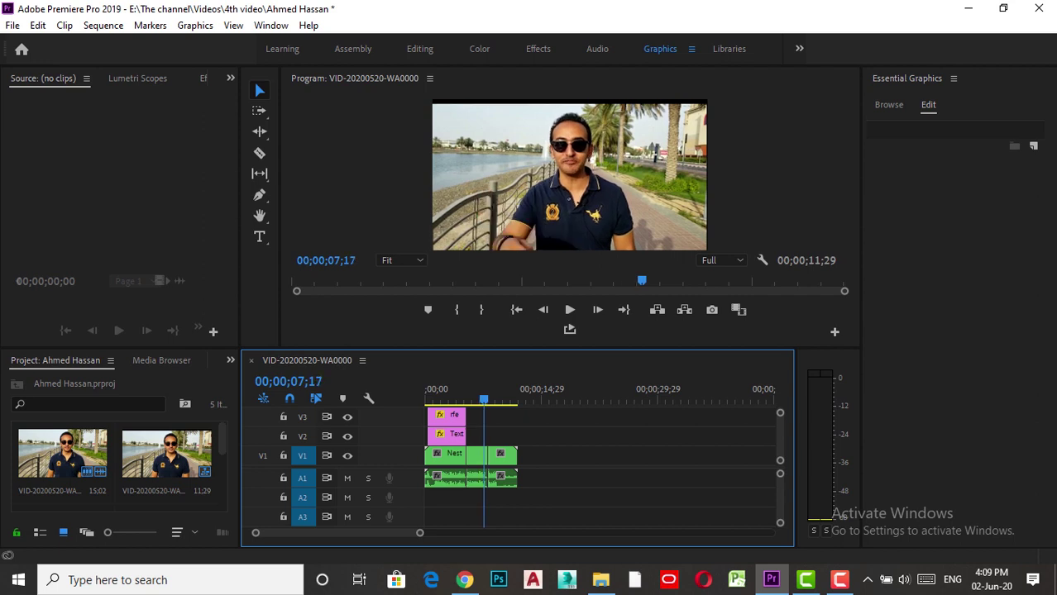
key(alt+shift+4)
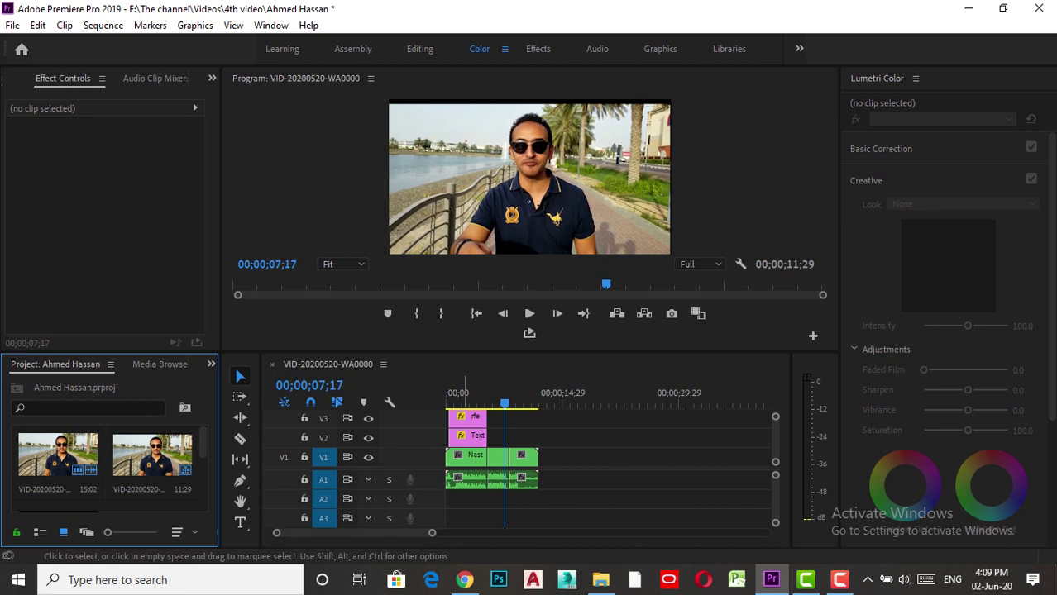
Apply the SL CLEAN FUJI A HDR creative look to the nested V1 clip and tint its shadows
click(488, 457)
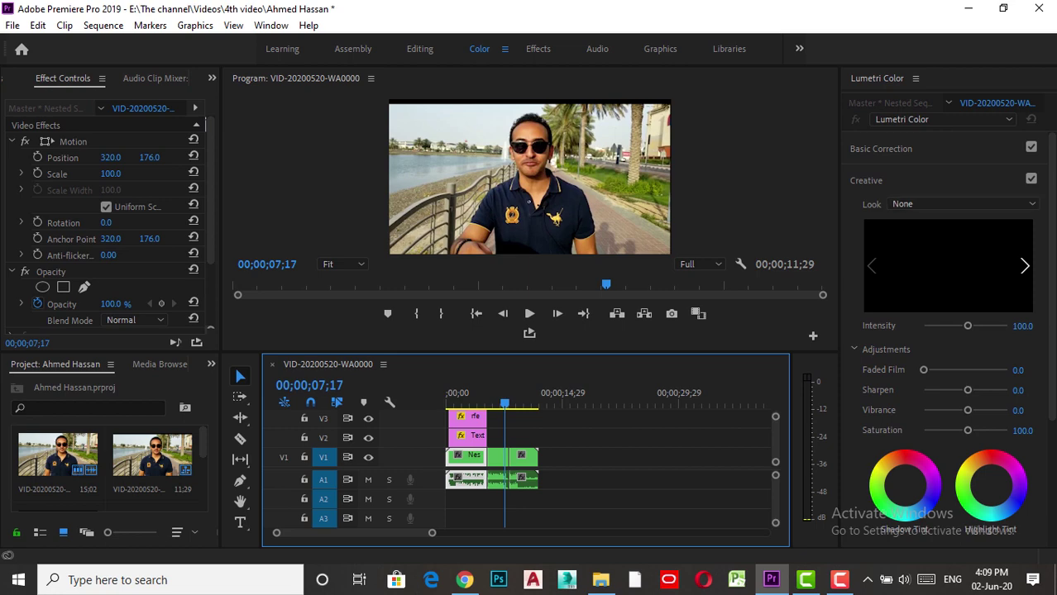
click(866, 181)
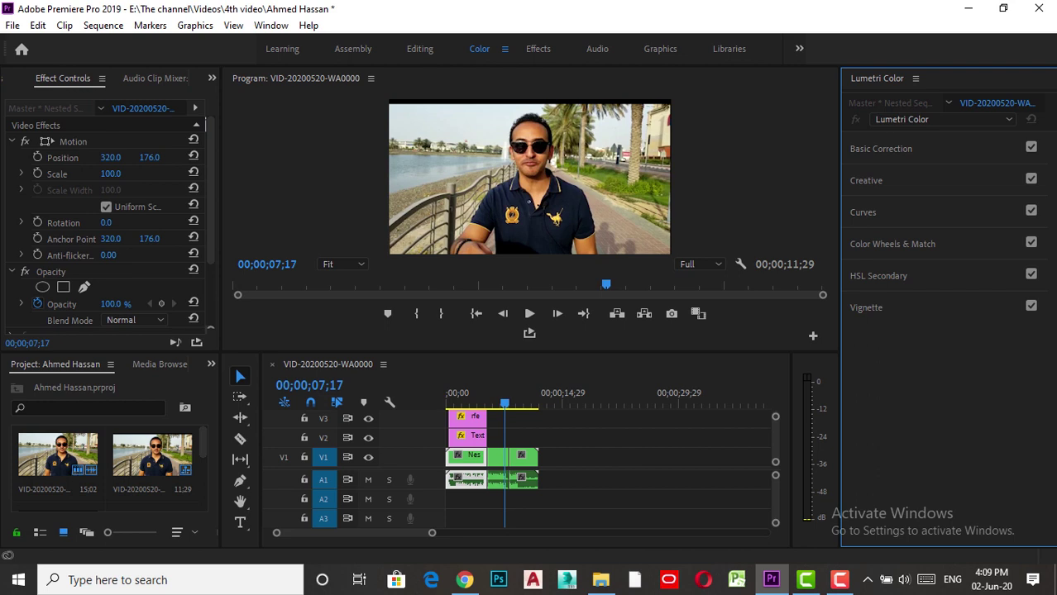
click(865, 180)
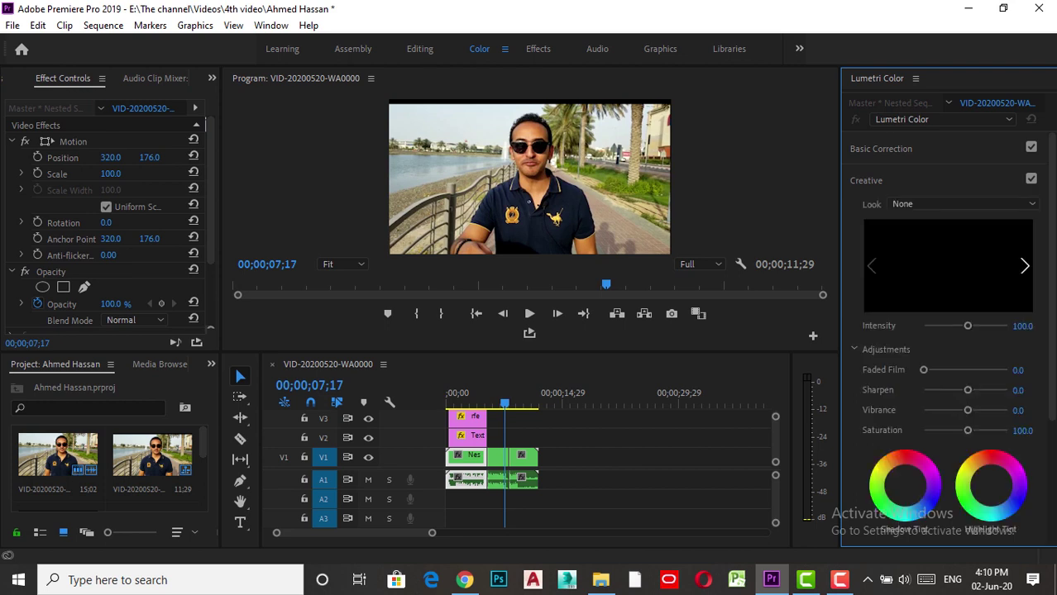
click(959, 204)
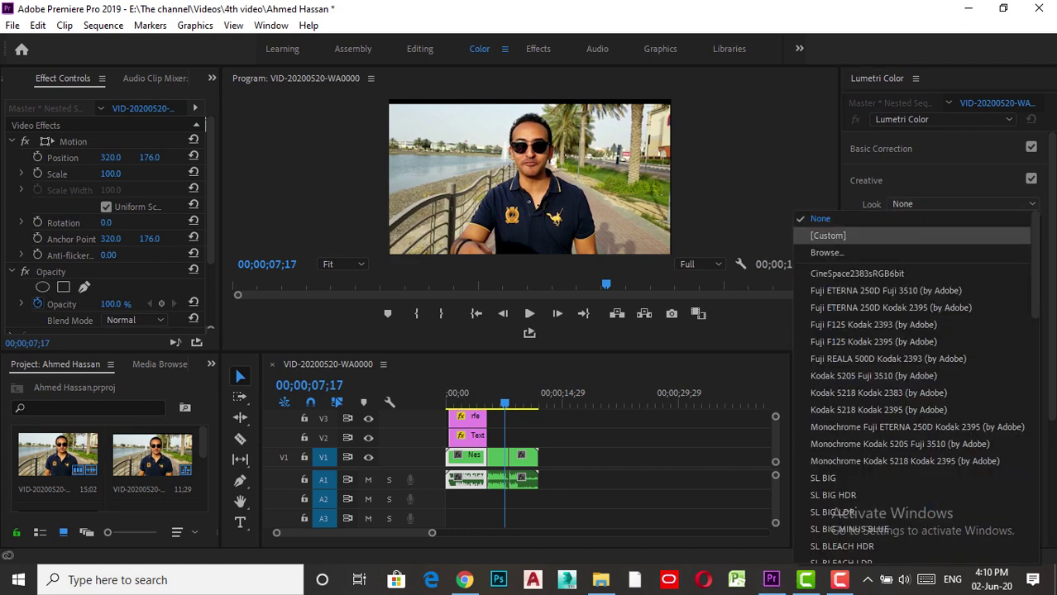
scroll(910, 298, down, 1)
scroll(910, 389, down, 10)
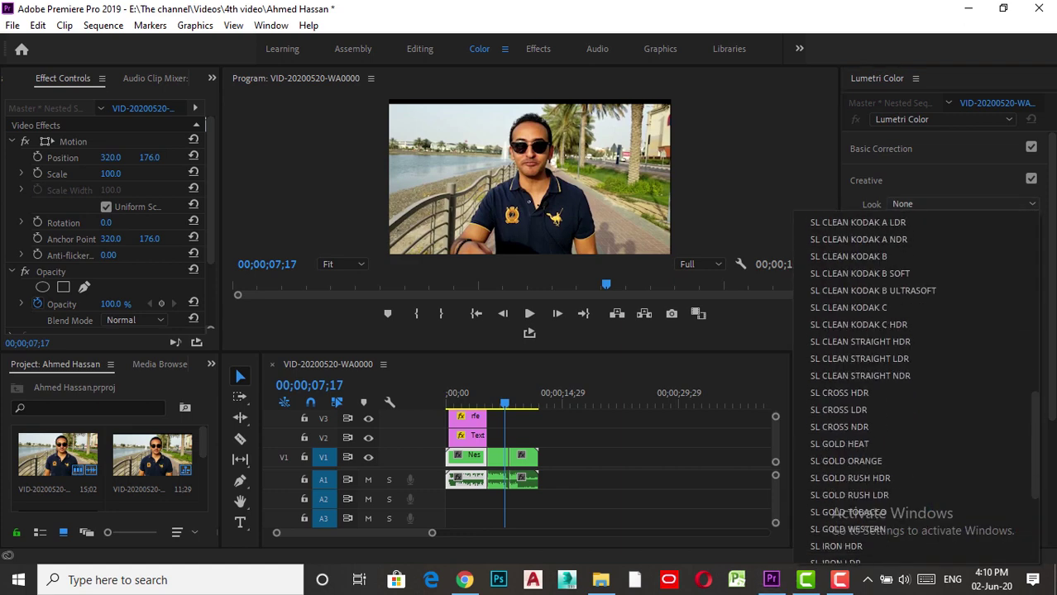
scroll(910, 341, up, 6)
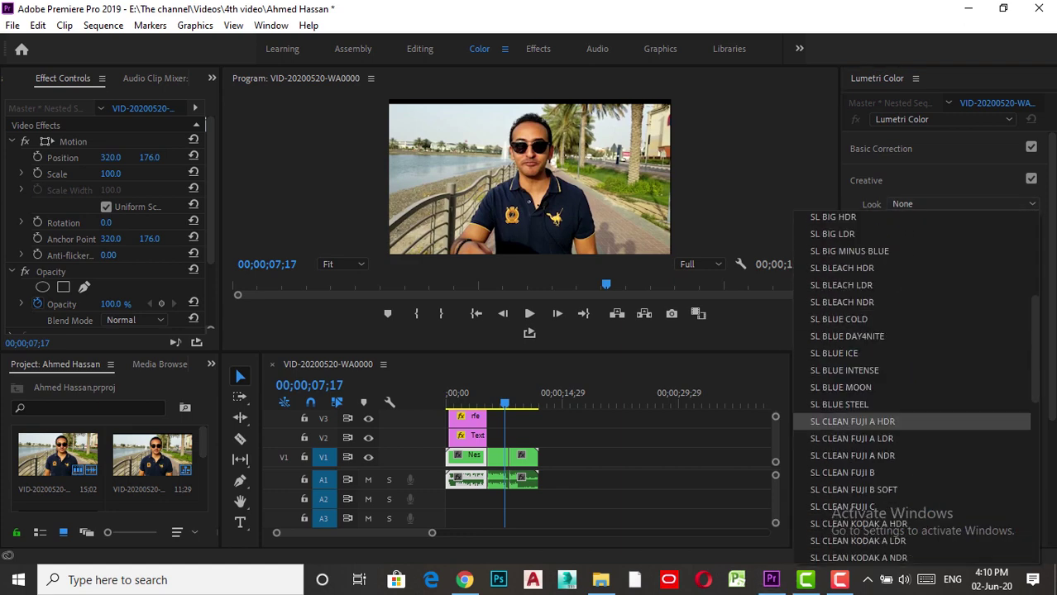
click(851, 422)
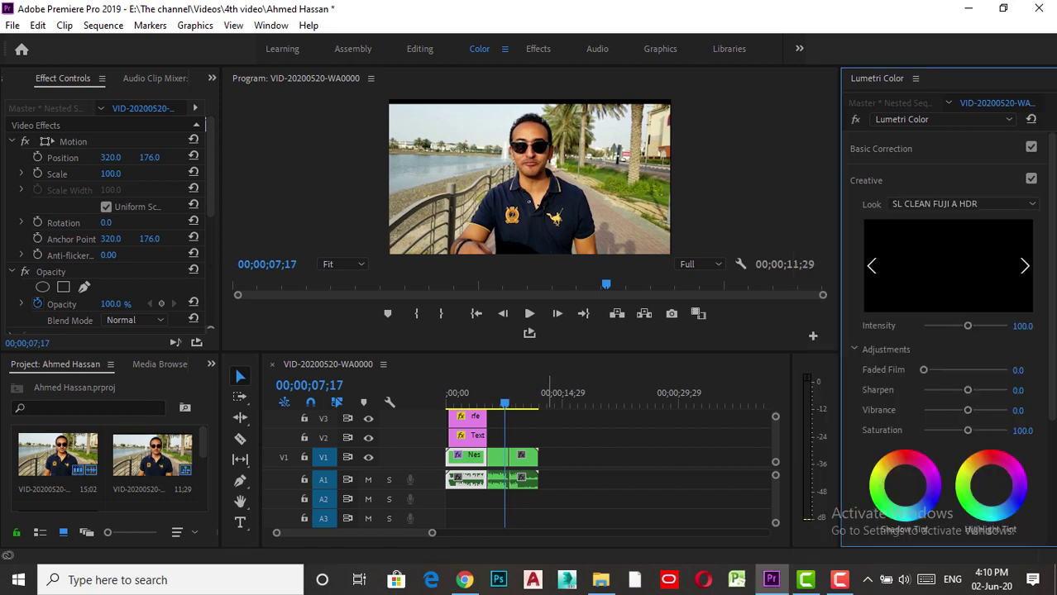
drag(905, 484, 887, 457)
click(579, 504)
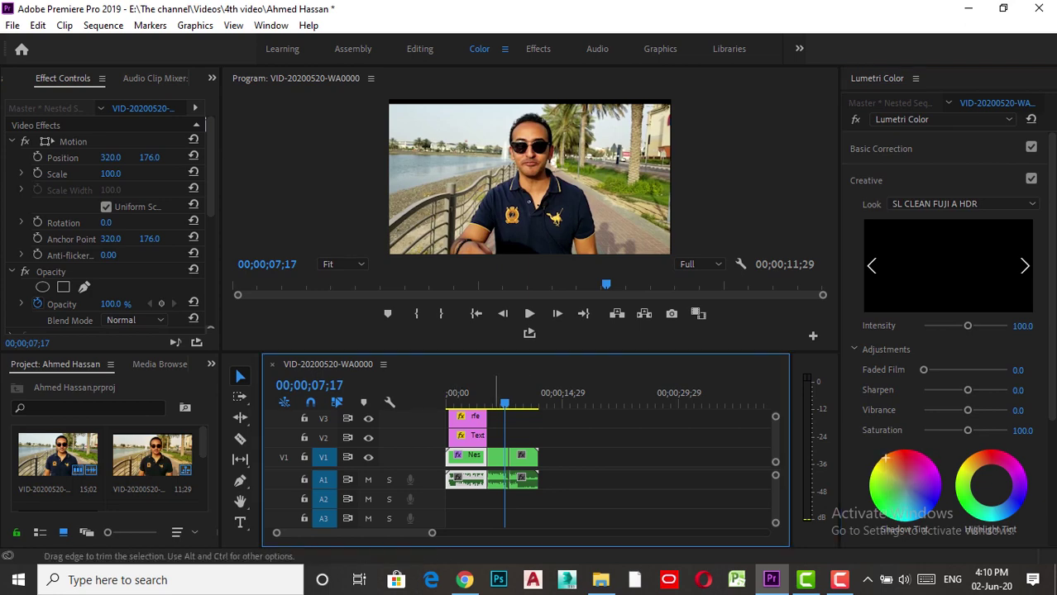
Preview the grade, try Faded Film at 100, then reset the Lumetri adjustments
key(Home)
key(space)
key(space)
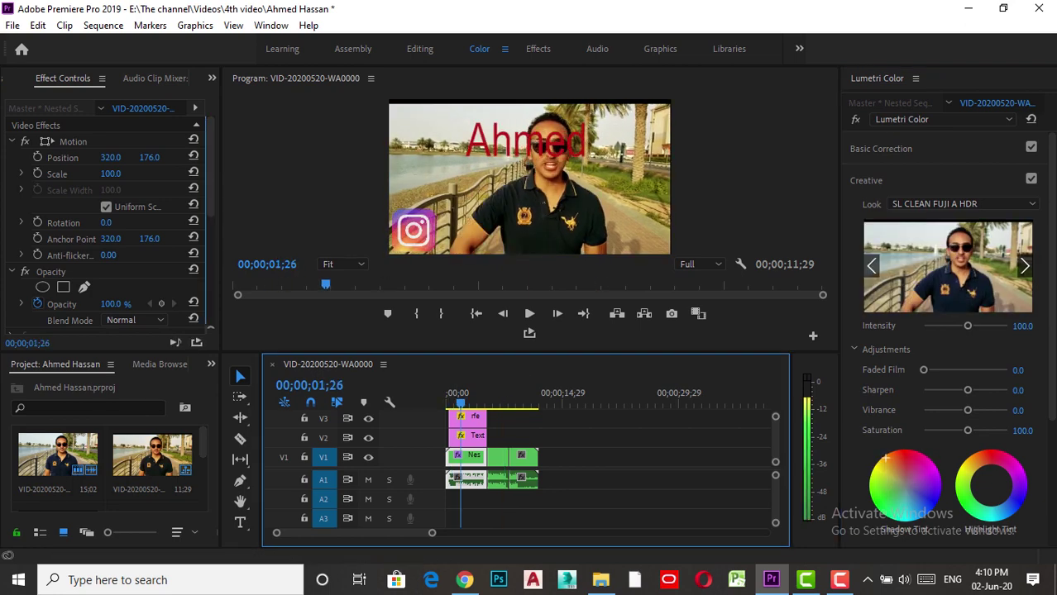
drag(895, 463, 905, 457)
drag(924, 370, 1007, 369)
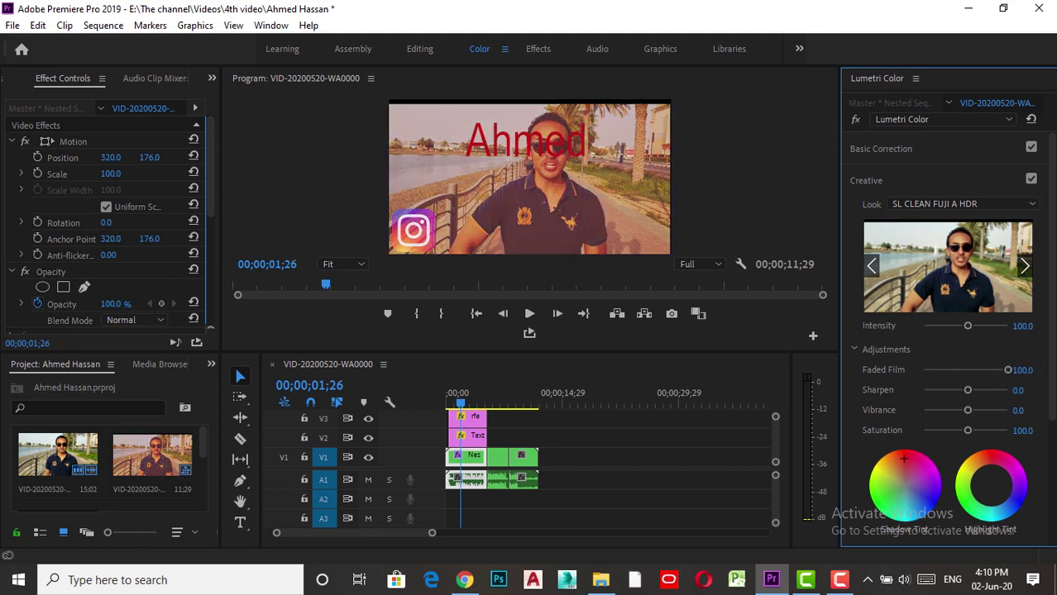
click(1025, 266)
click(1031, 120)
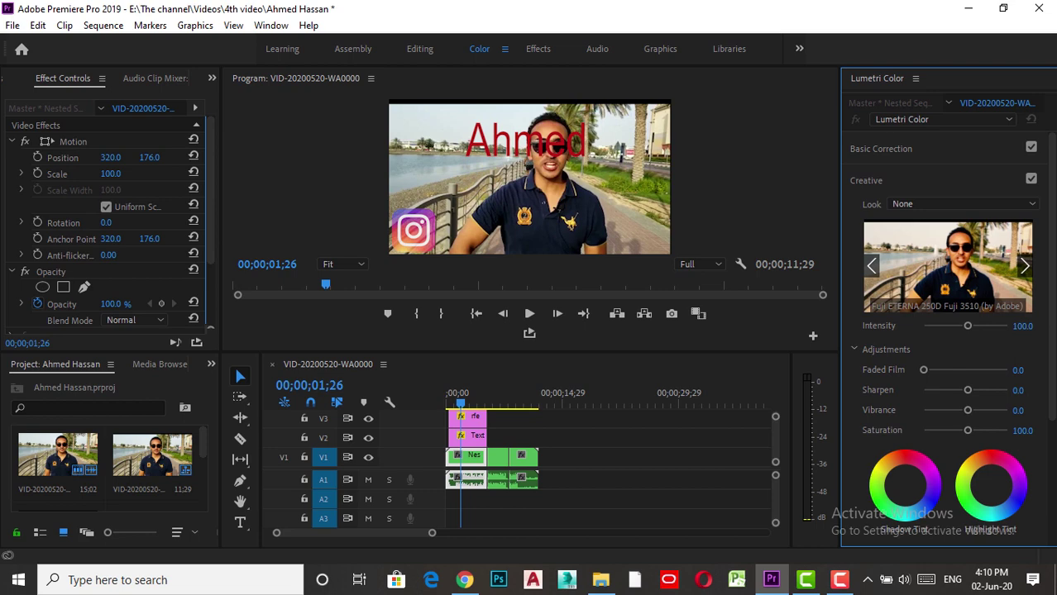
Apply the Fuji F125 Kodak 2393 look and warm the Temperature to 2.8
click(947, 267)
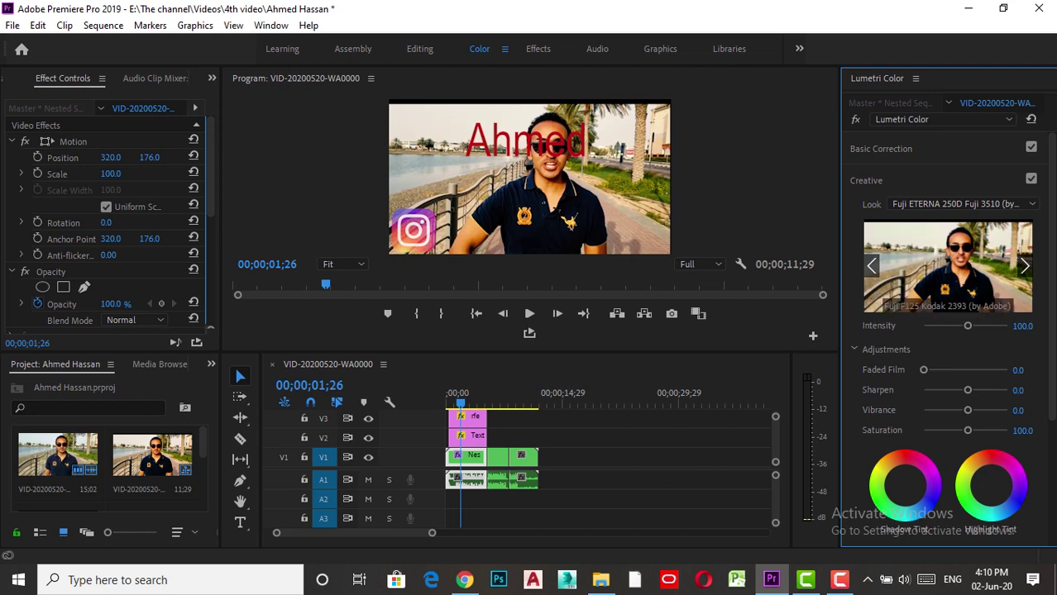
click(948, 266)
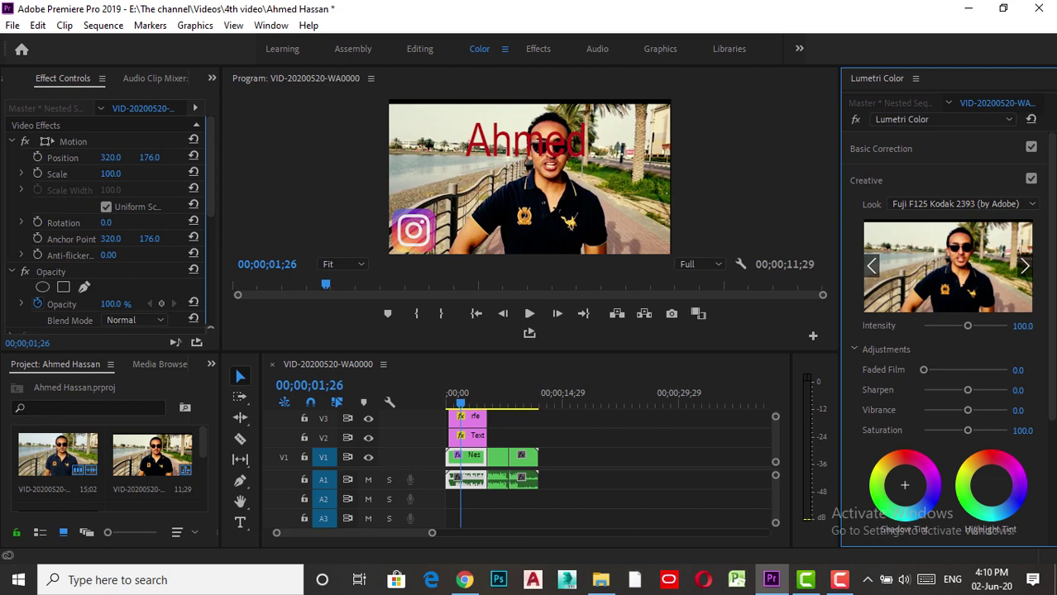
click(866, 180)
click(880, 149)
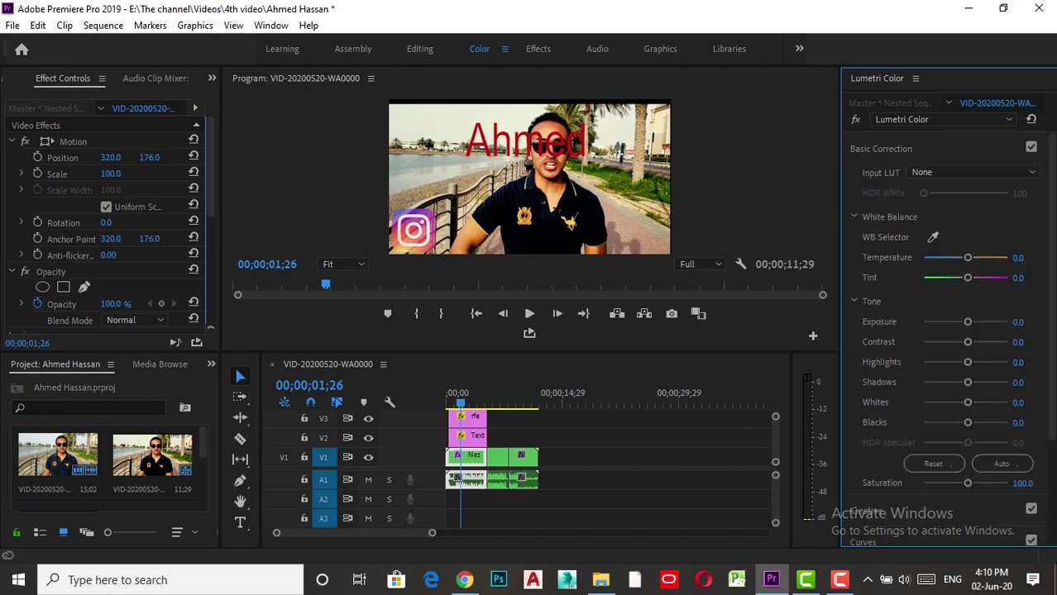
drag(967, 257, 983, 277)
click(505, 399)
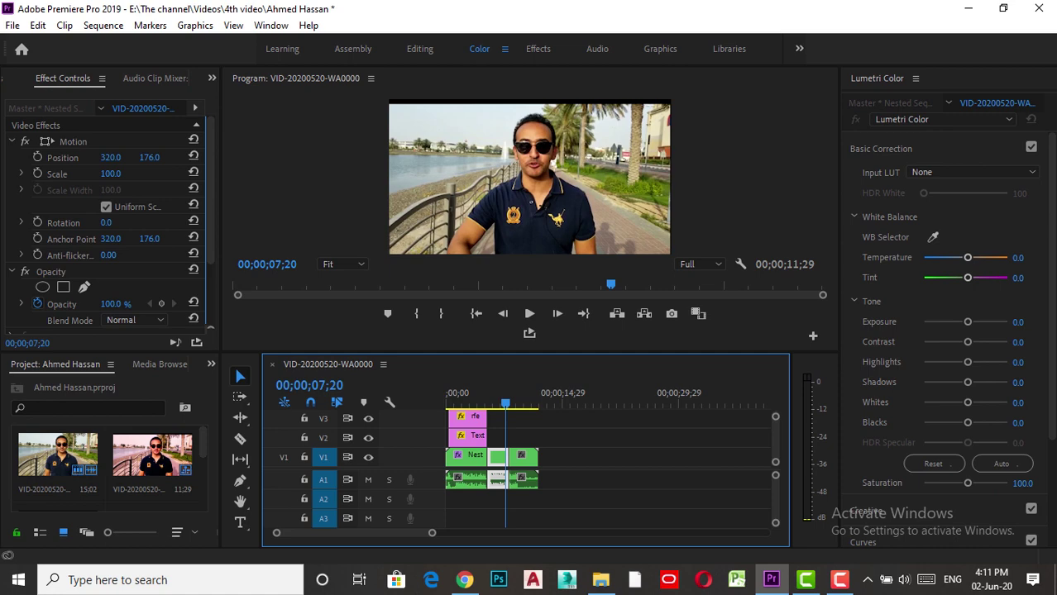
Open the Export Settings dialog from File > Export > Media
click(13, 24)
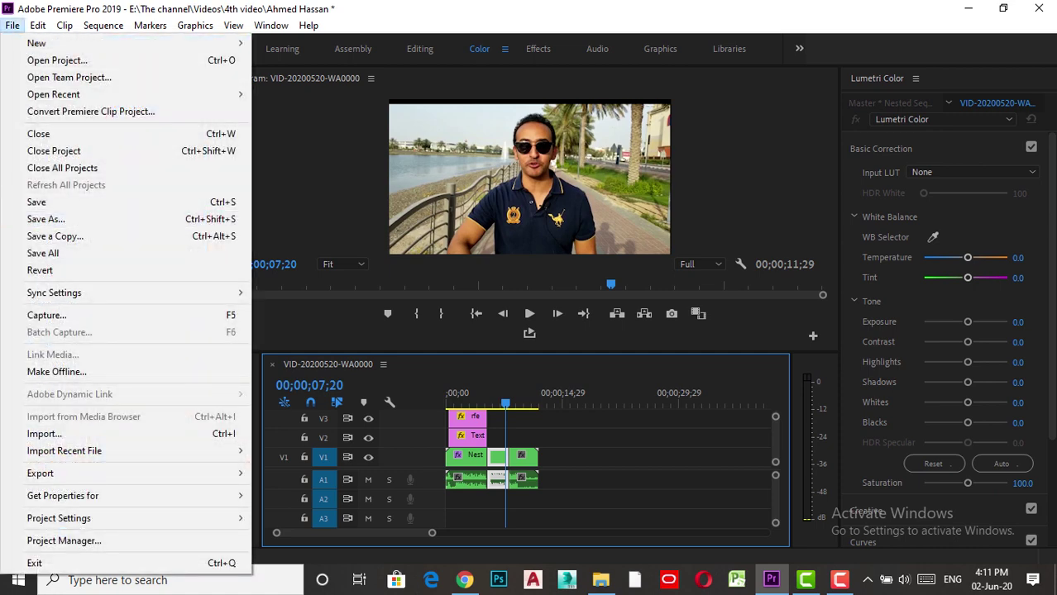
click(12, 25)
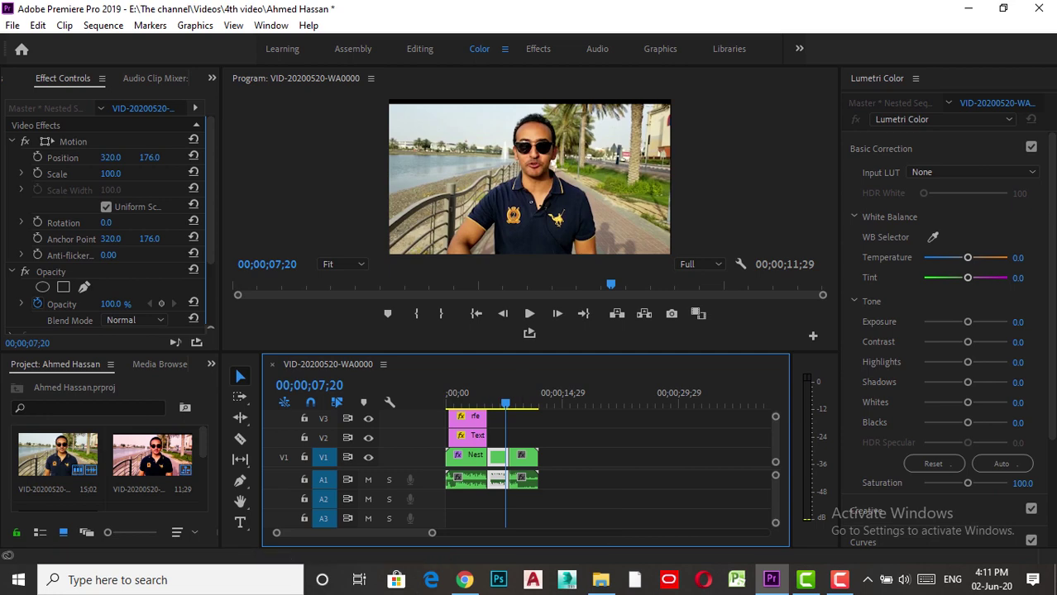
click(12, 25)
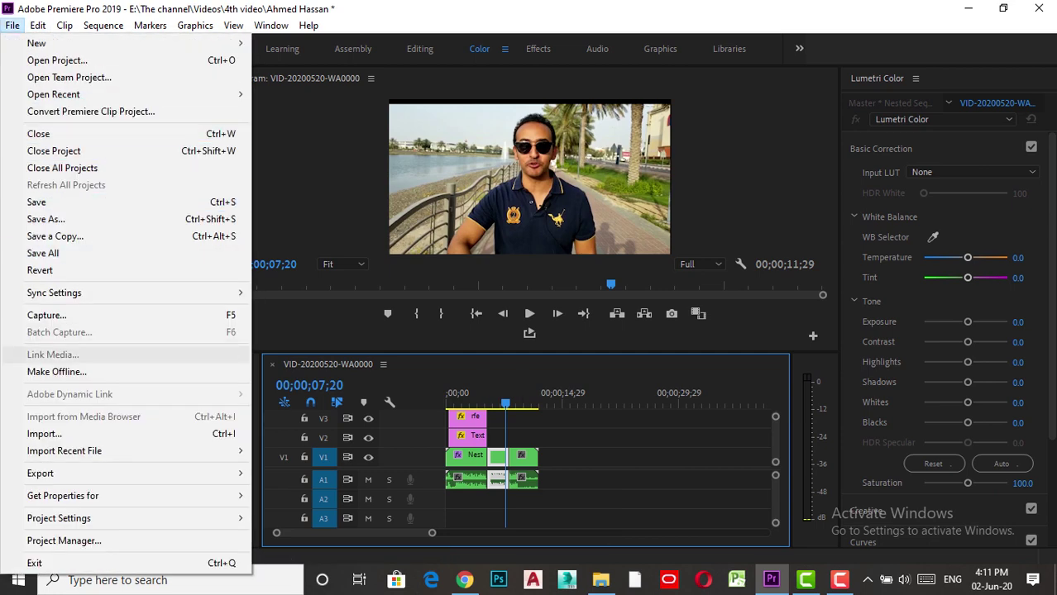
mouse_move(124, 473)
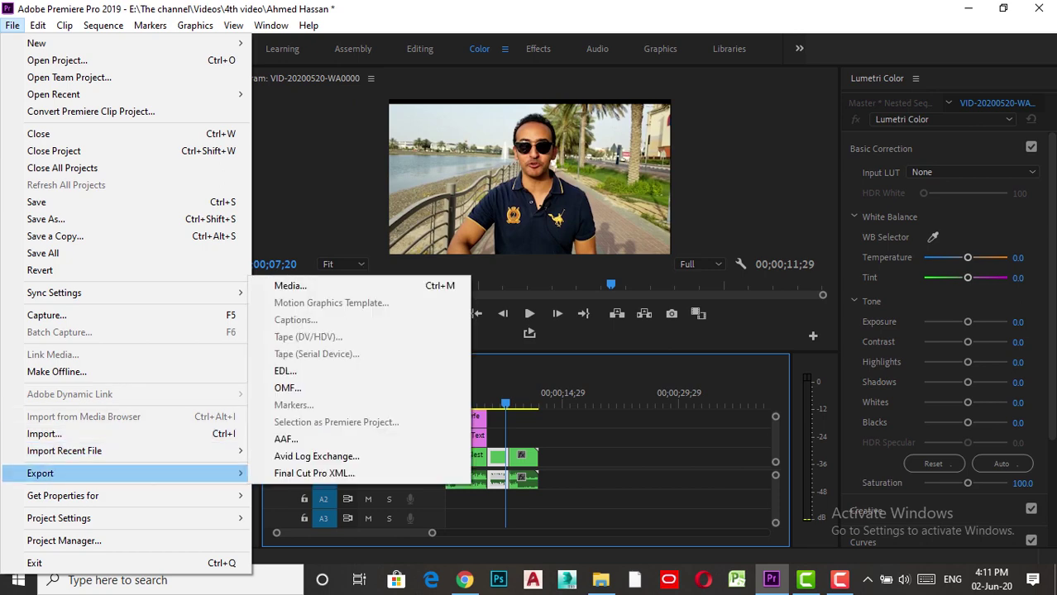
click(290, 285)
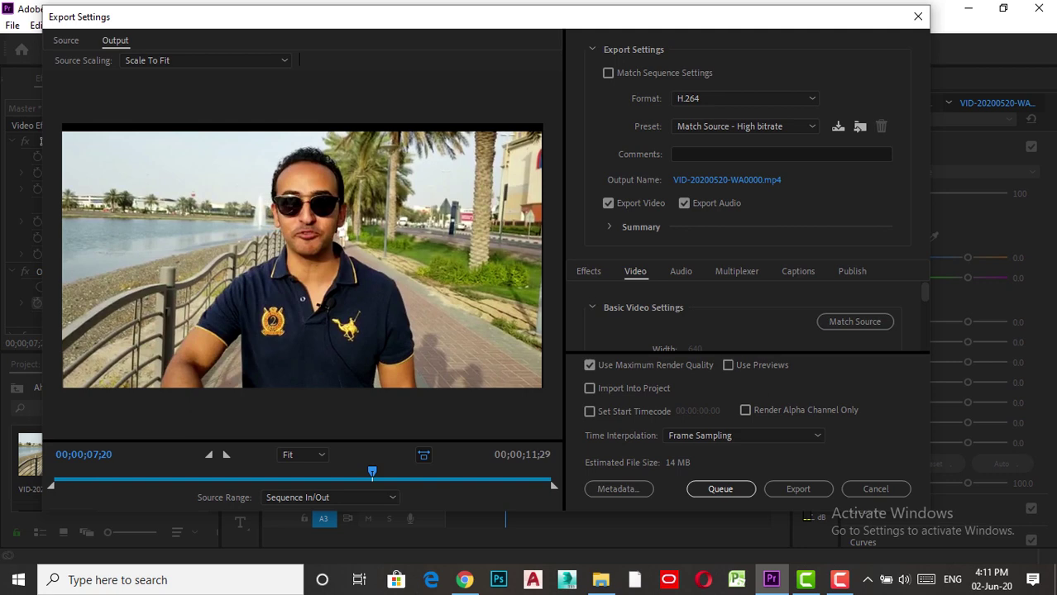
Save VID-20200520-WA0000.mp4 to the Desktop and enable Render at Maximum Depth
click(727, 180)
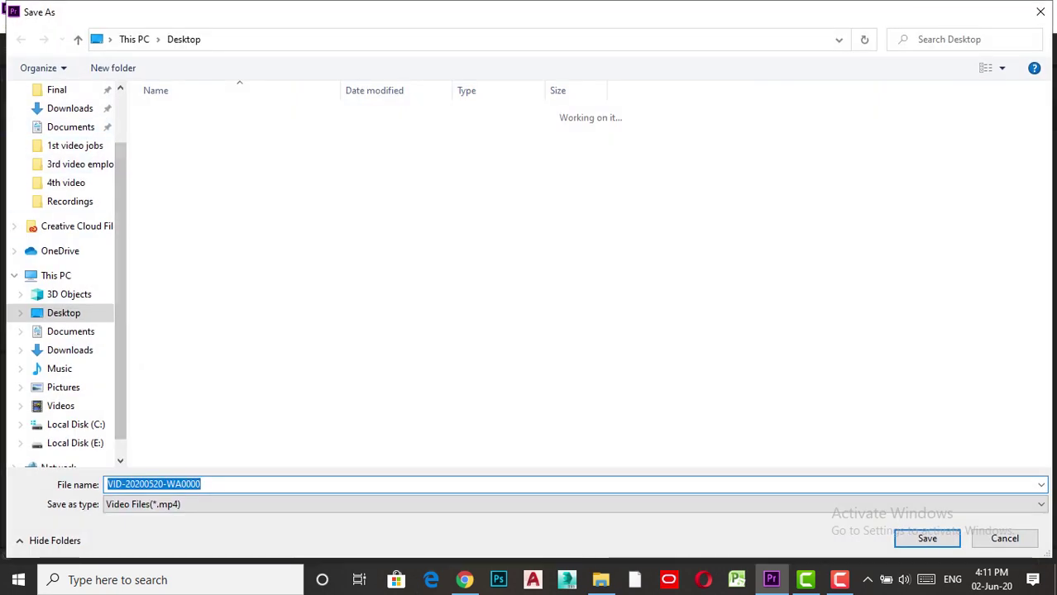
scroll(91, 163, up, 2)
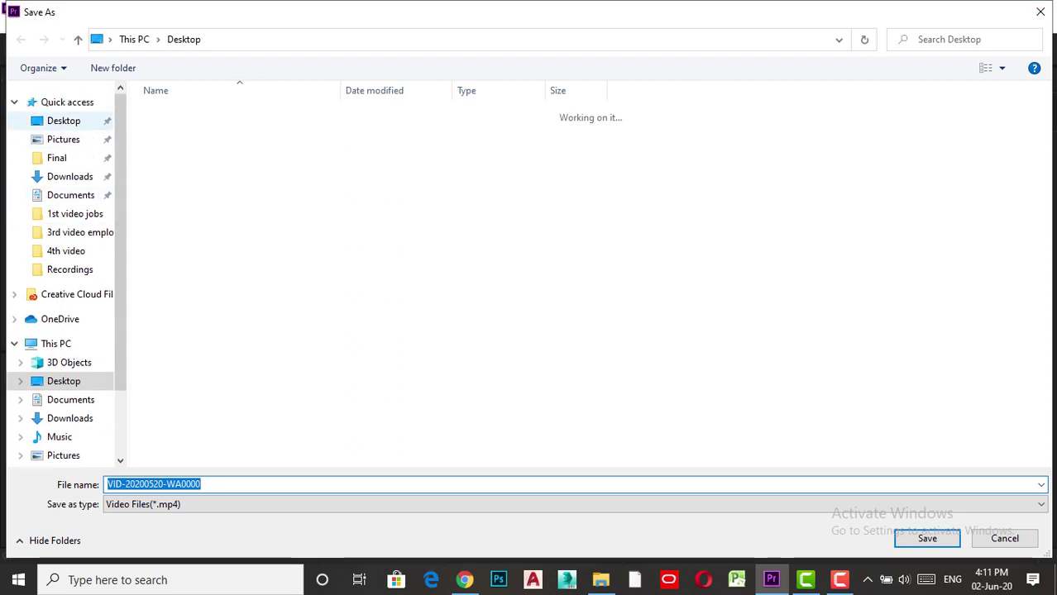
click(927, 539)
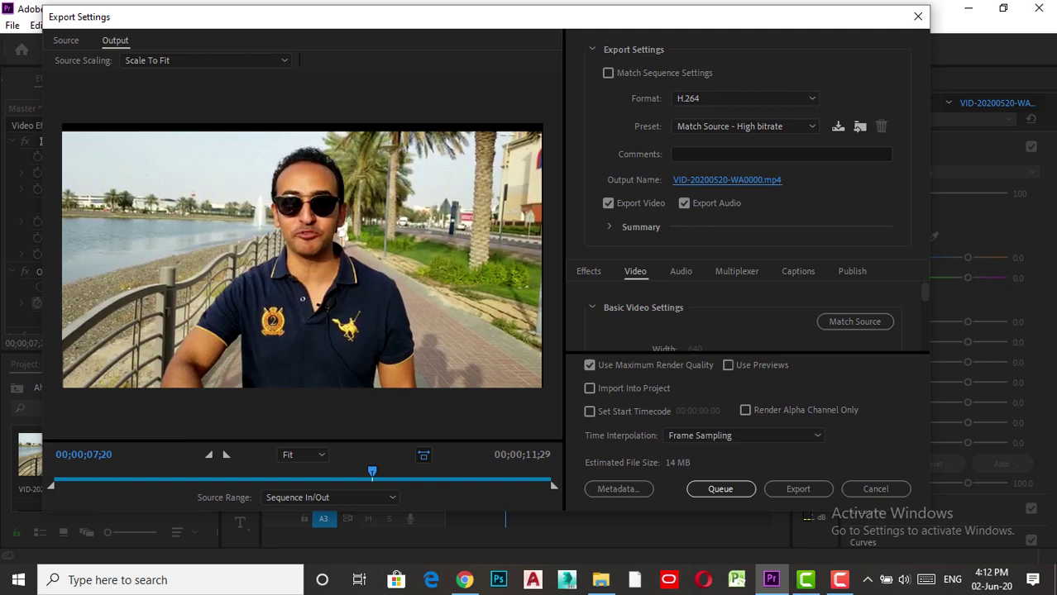
scroll(740, 314, down, 5)
click(597, 307)
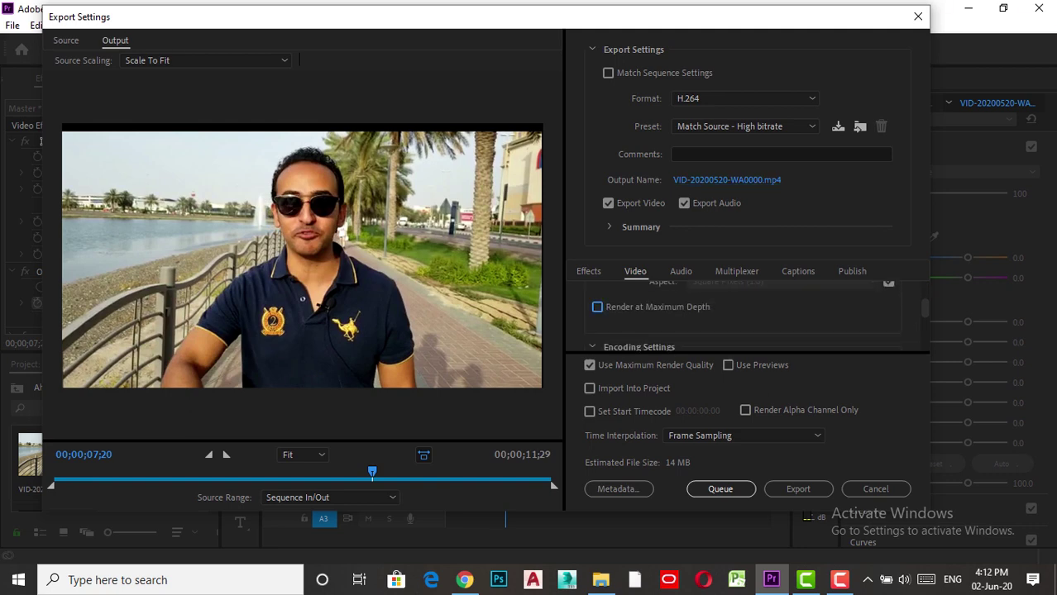